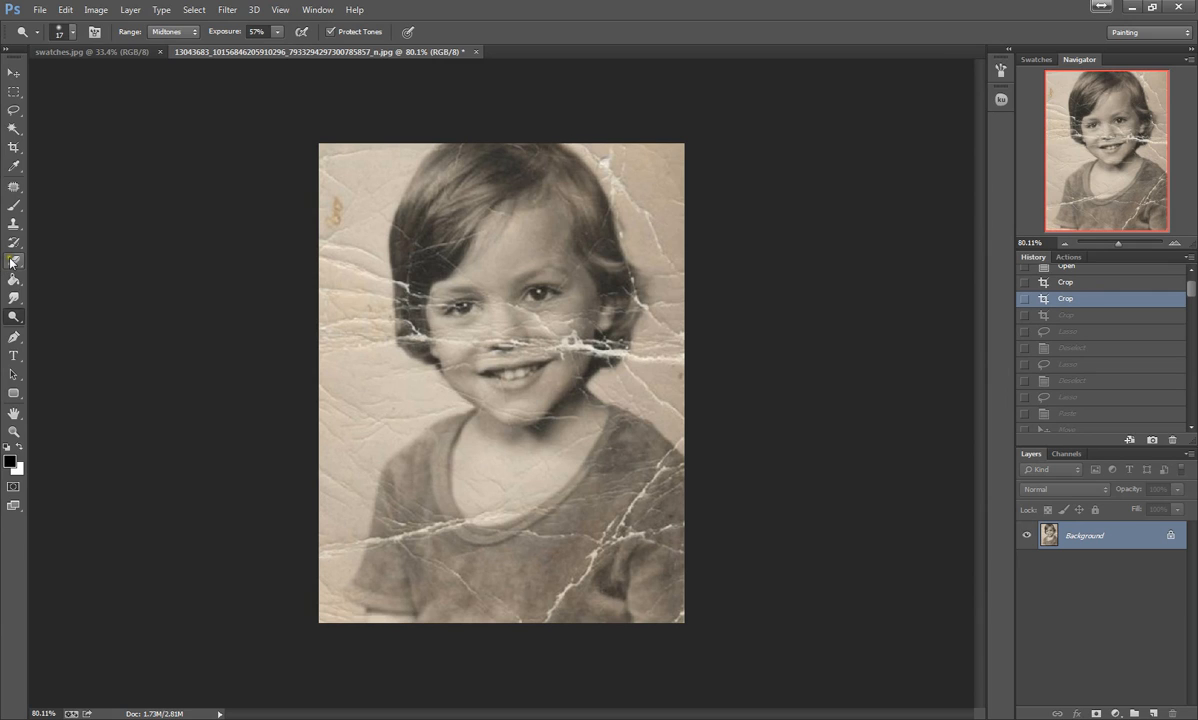
Extend the canvas upward with the Crop tool to add blank white space above the girl's head.
left_click(13, 149)
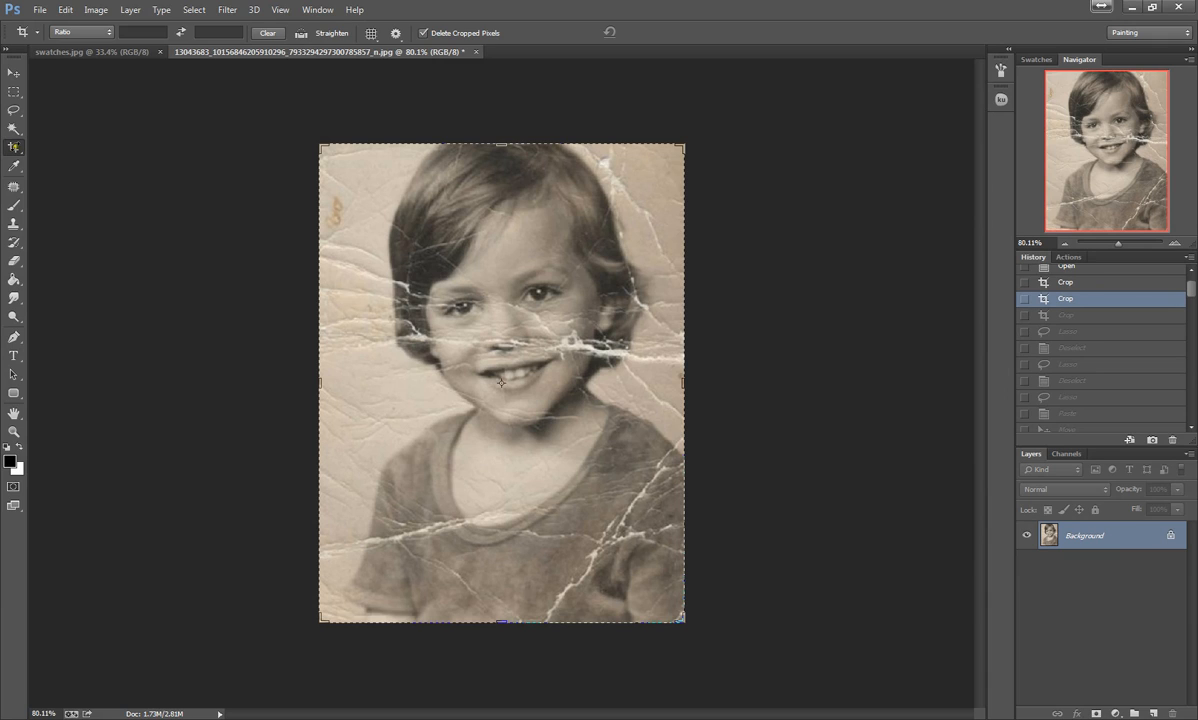
mouse_move(502, 147)
left_mouse_down()
mouse_move(502, 113)
mouse_move(628, 268)
mouse_move(840, 388)
mouse_move(500, 131)
left_mouse_up()
left_click(657, 33)
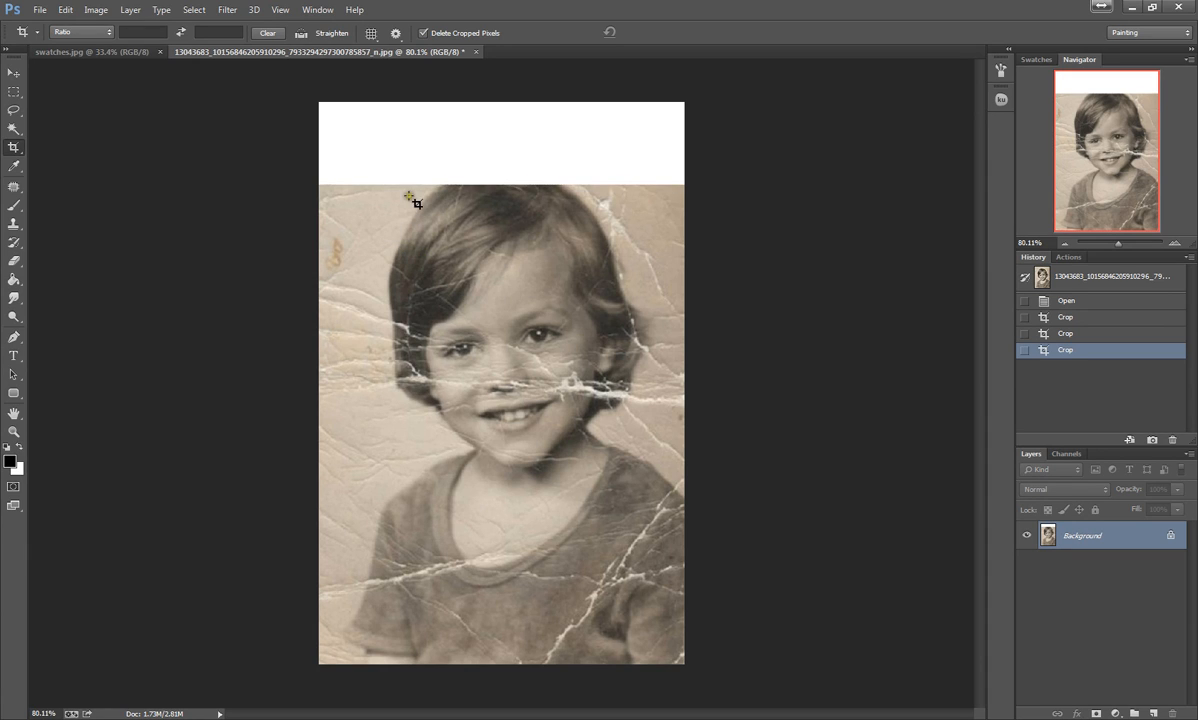
Lasso a curved strip along the upper-left edge of the hair, including some background and white space.
left_click(13, 110)
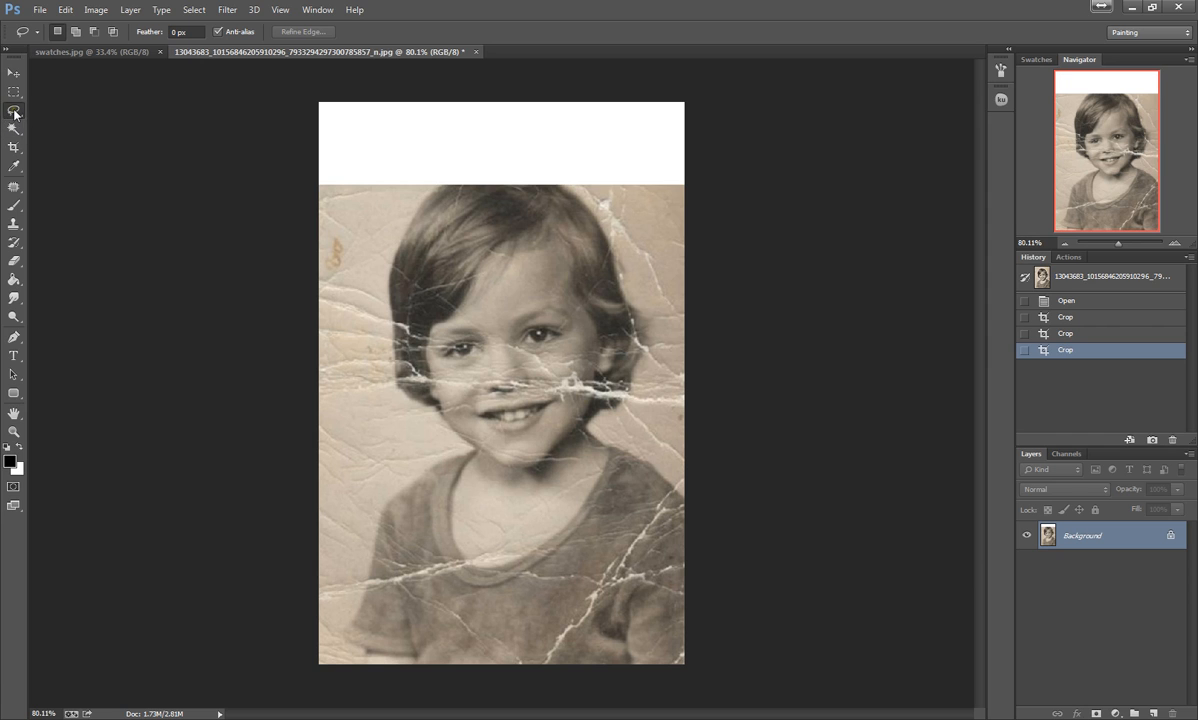
scroll(409, 217, "up", 2)
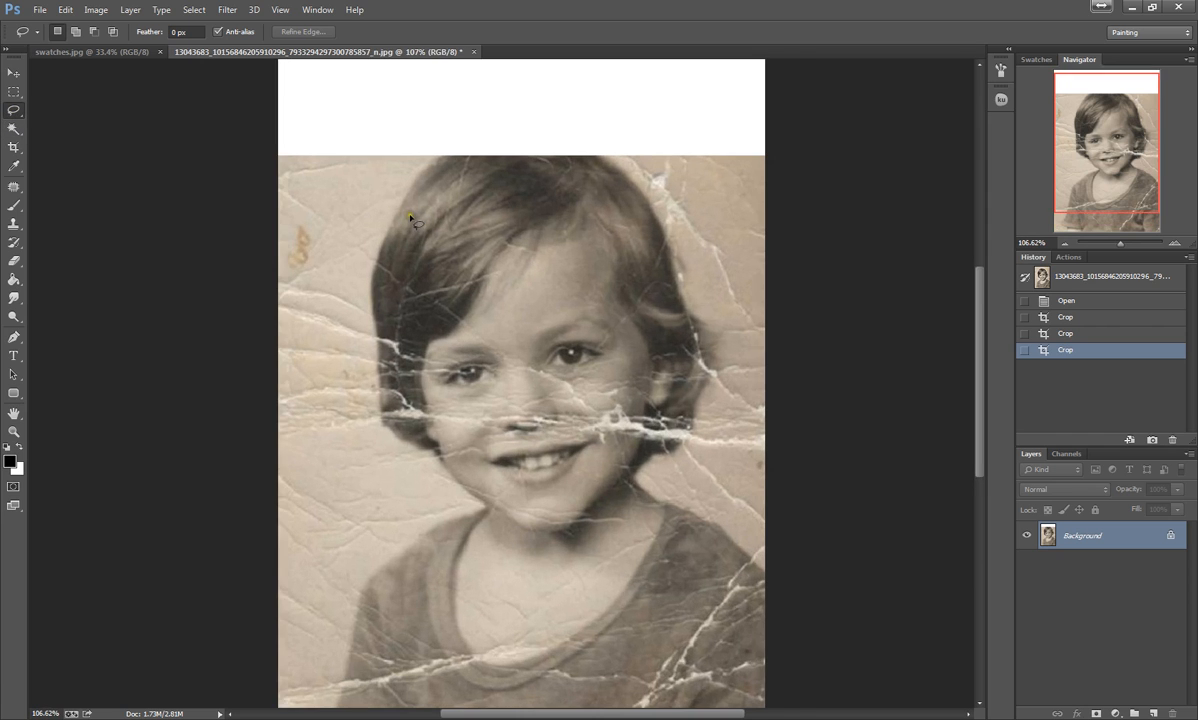
scroll(409, 217, "up", 1)
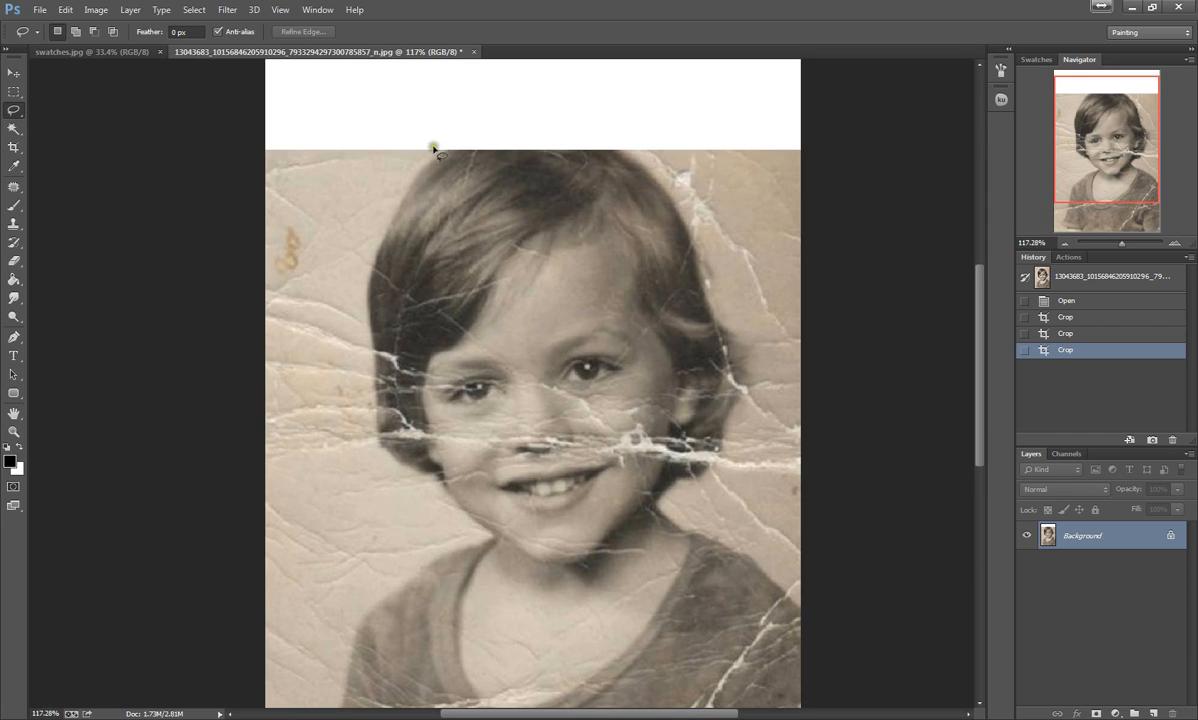
mouse_move(434, 137)
left_mouse_down()
mouse_move(356, 215)
mouse_move(355, 257)
mouse_move(378, 283)
mouse_move(484, 156)
mouse_move(461, 135)
mouse_move(395, 178)
mouse_move(356, 240)
mouse_move(360, 280)
mouse_move(399, 272)
mouse_move(433, 212)
left_mouse_up()
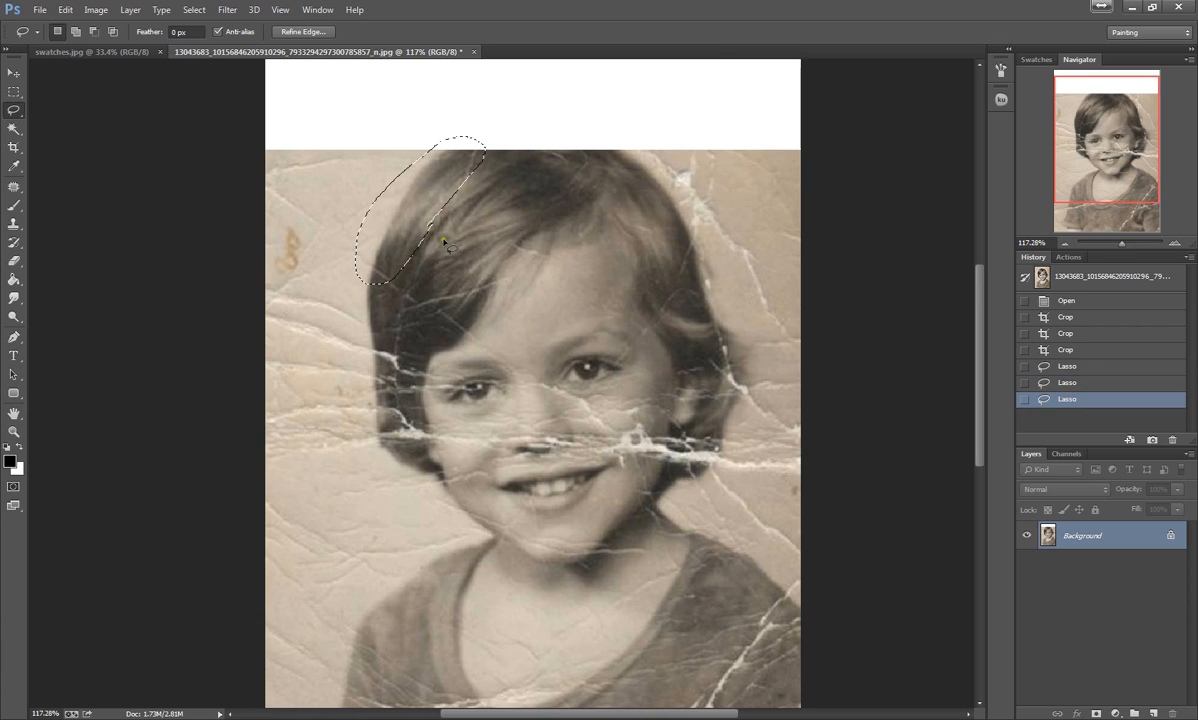
Copy the selected hair strip onto a new layer and check it with the Background layer temporarily hidden.
left_click(65, 10)
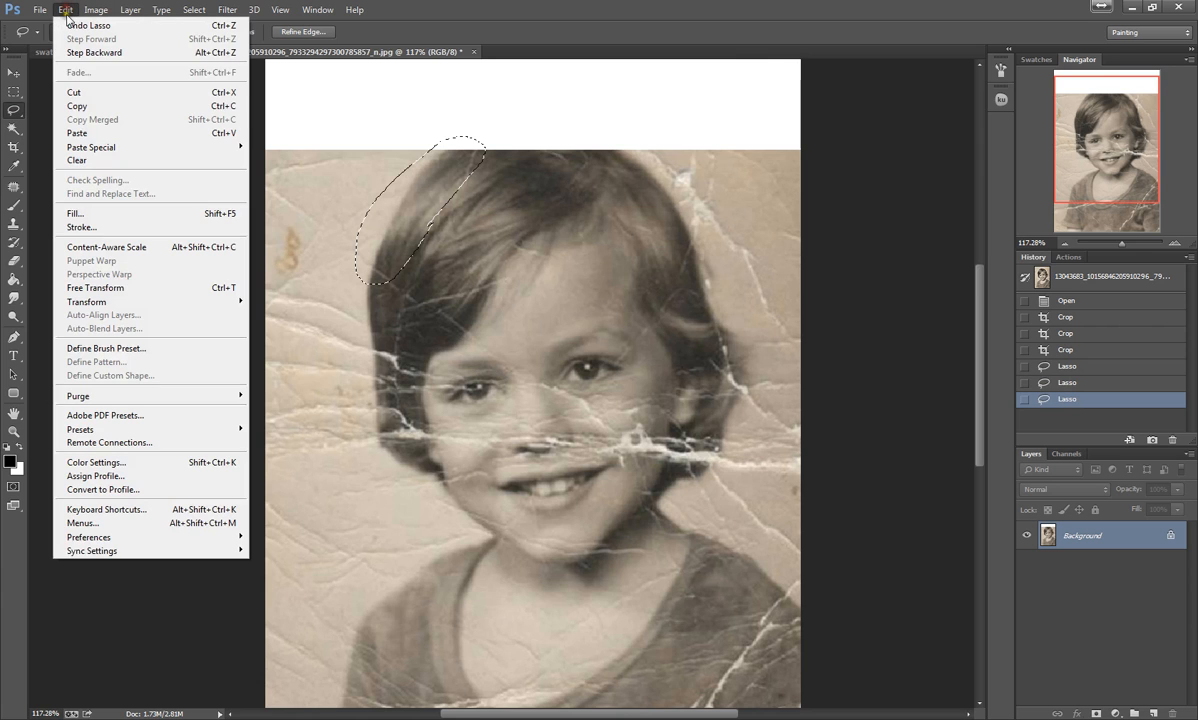
left_click(80, 106)
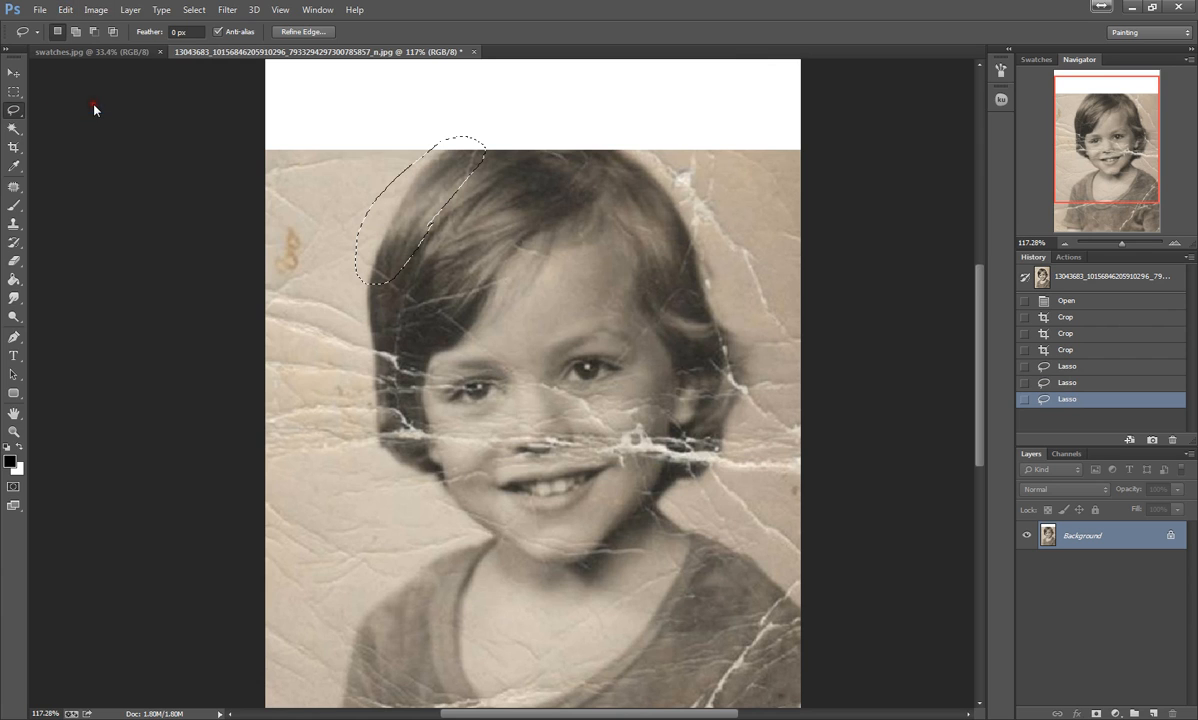
left_click(66, 10)
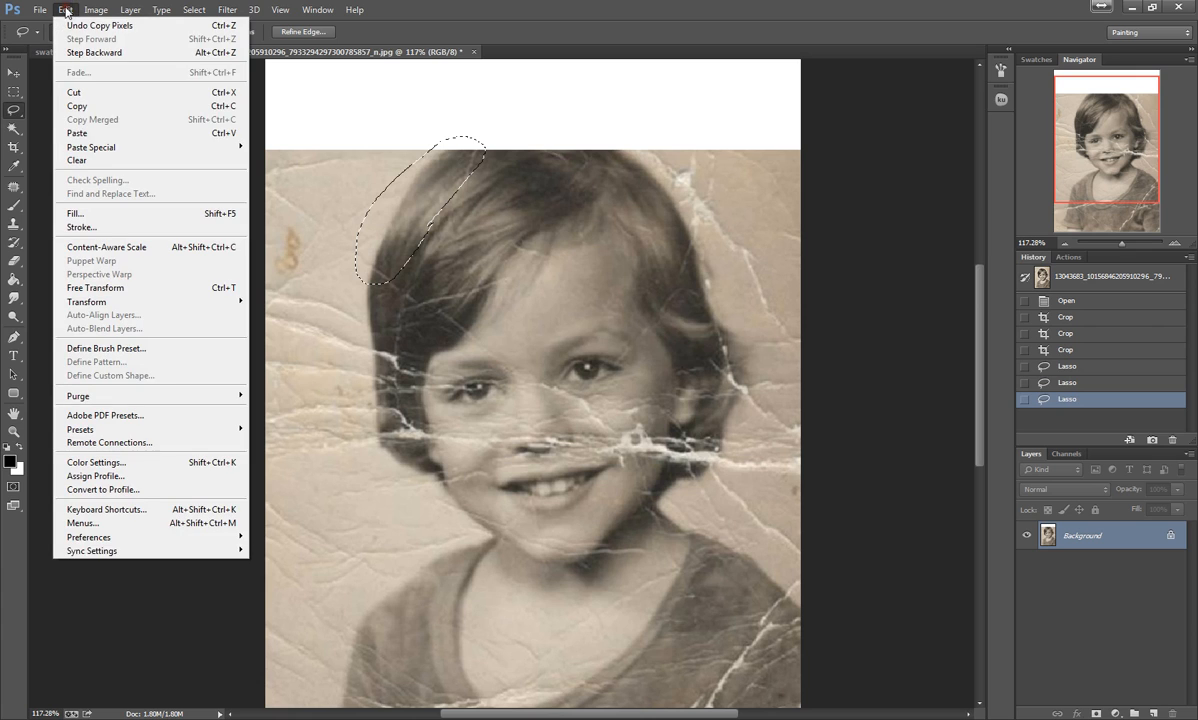
left_click(80, 133)
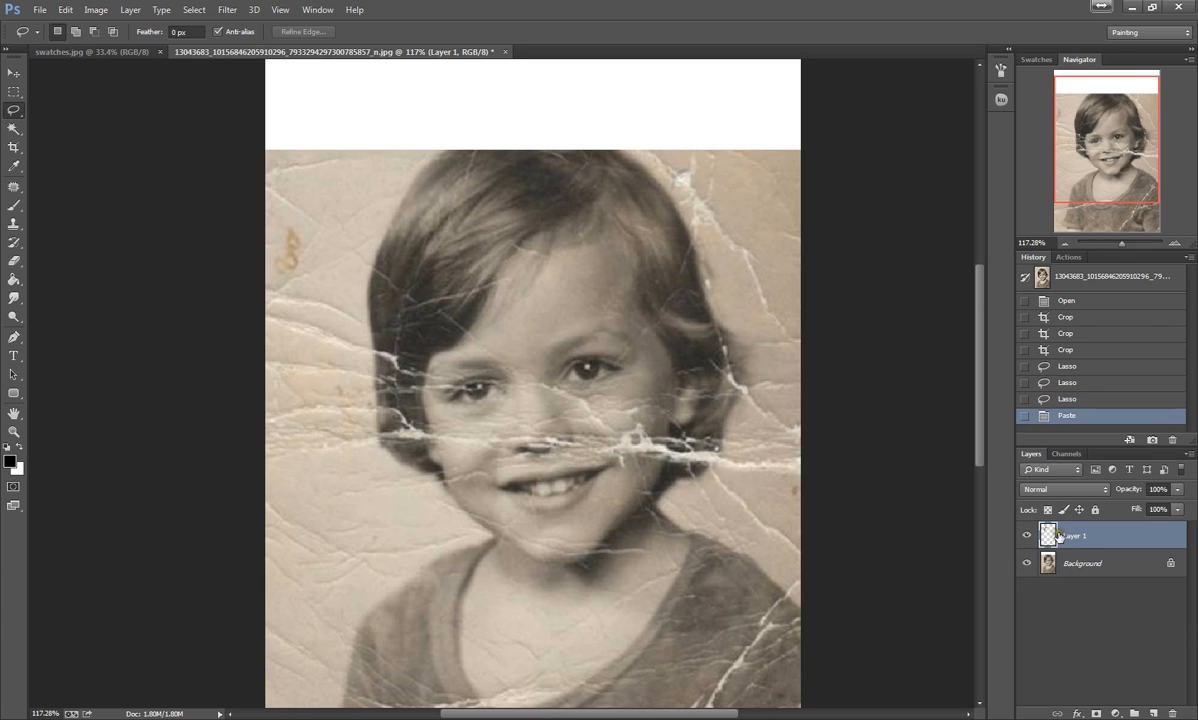
left_click(1029, 564)
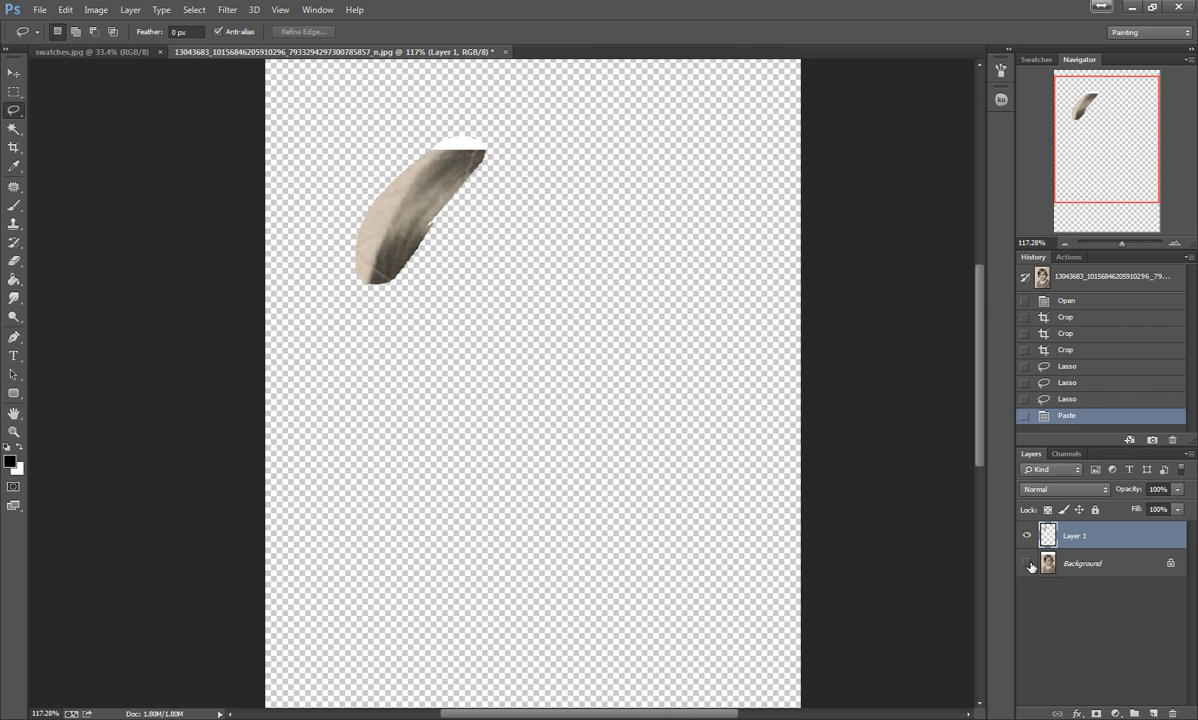
left_click(1028, 564)
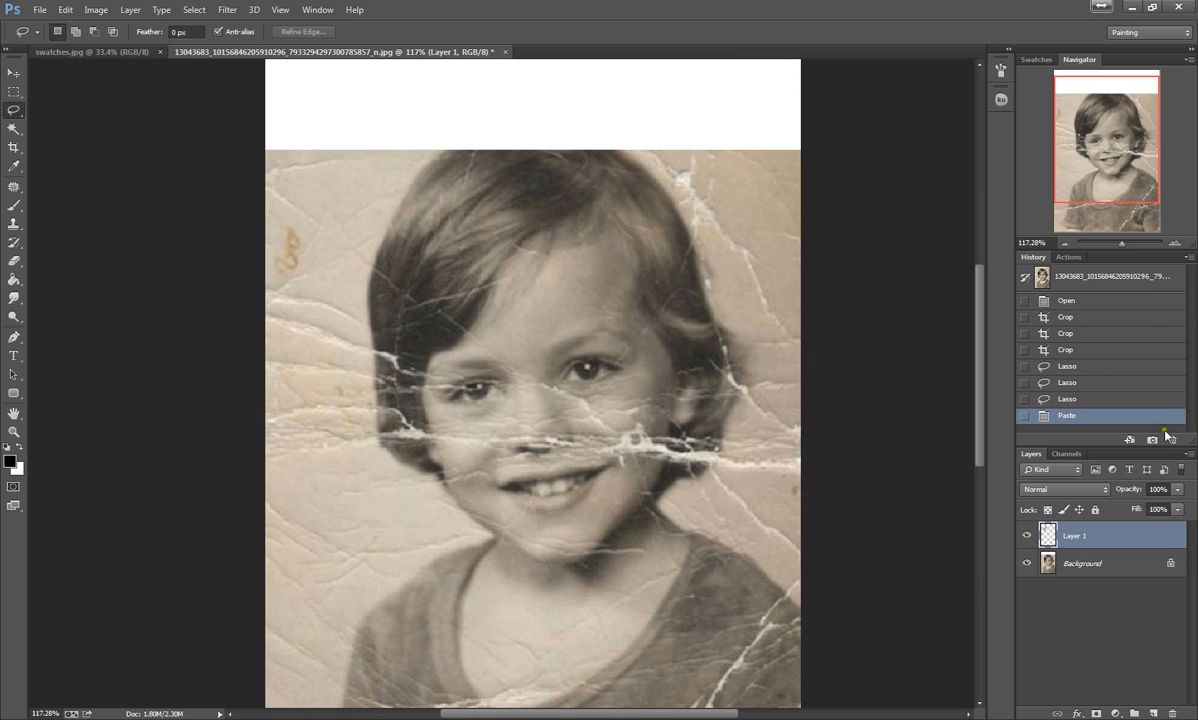
Lower the hair patch layer's opacity to 58% and move the patch up over the cut-off top of the head.
left_click(1178, 489)
left_click(1147, 508)
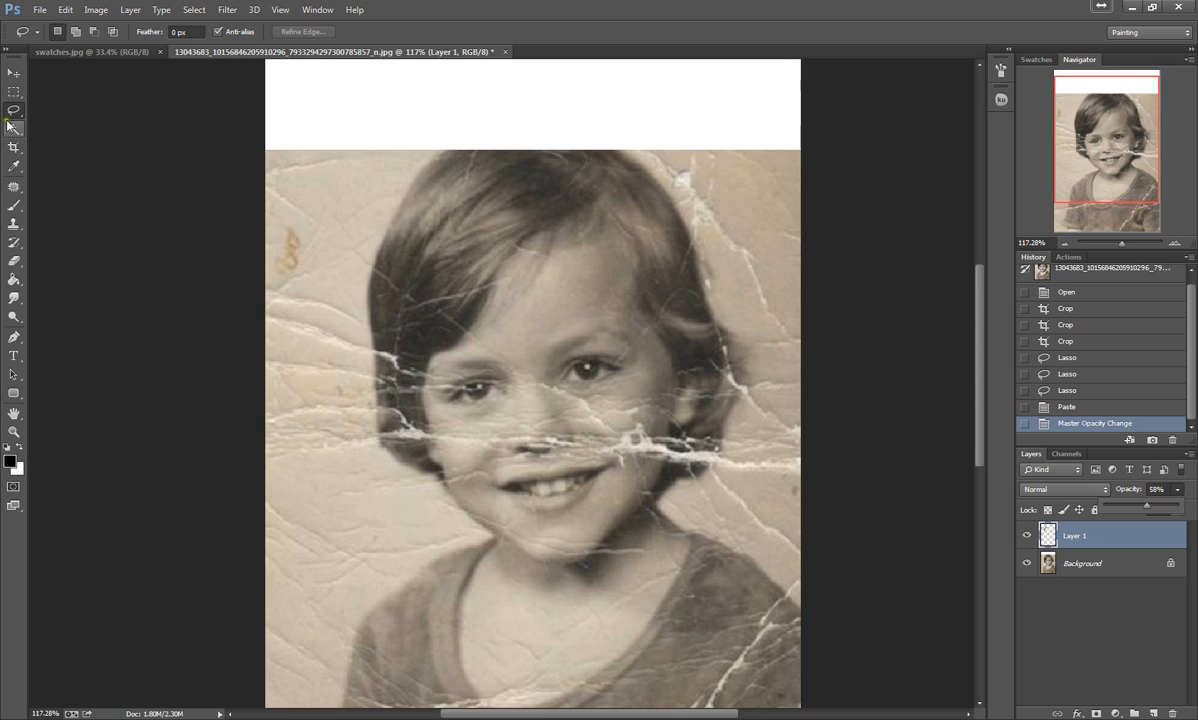
left_click(14, 74)
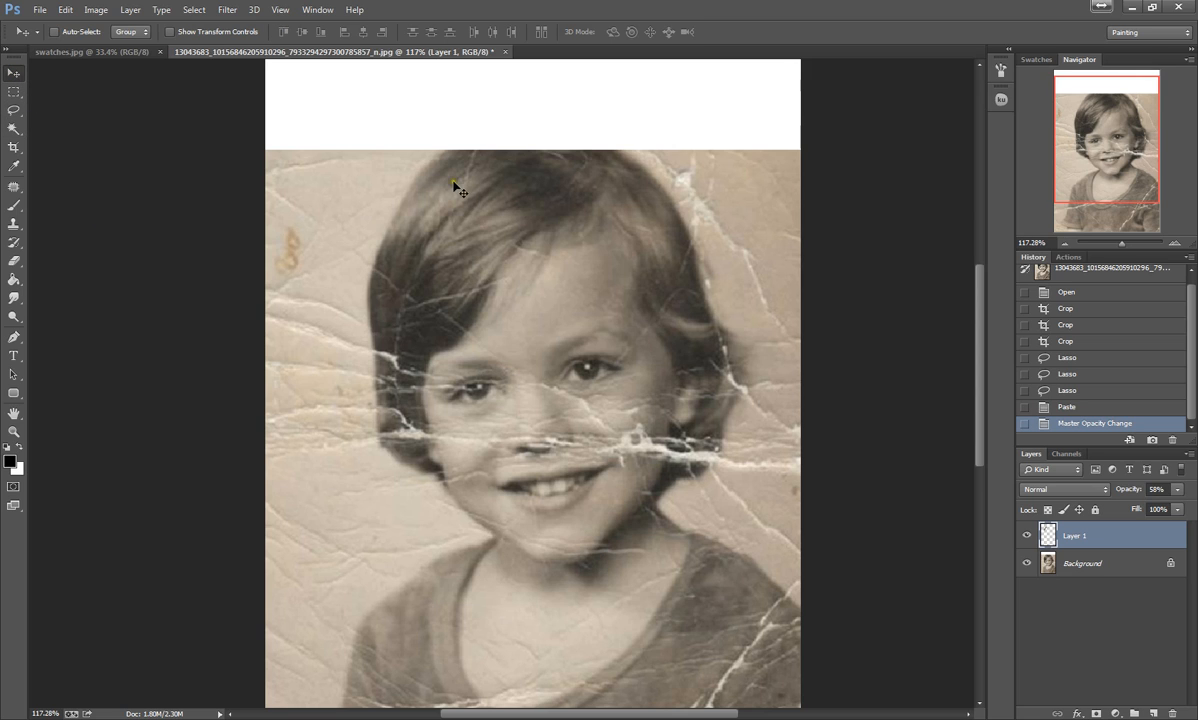
left_click_drag(453, 185, 545, 113)
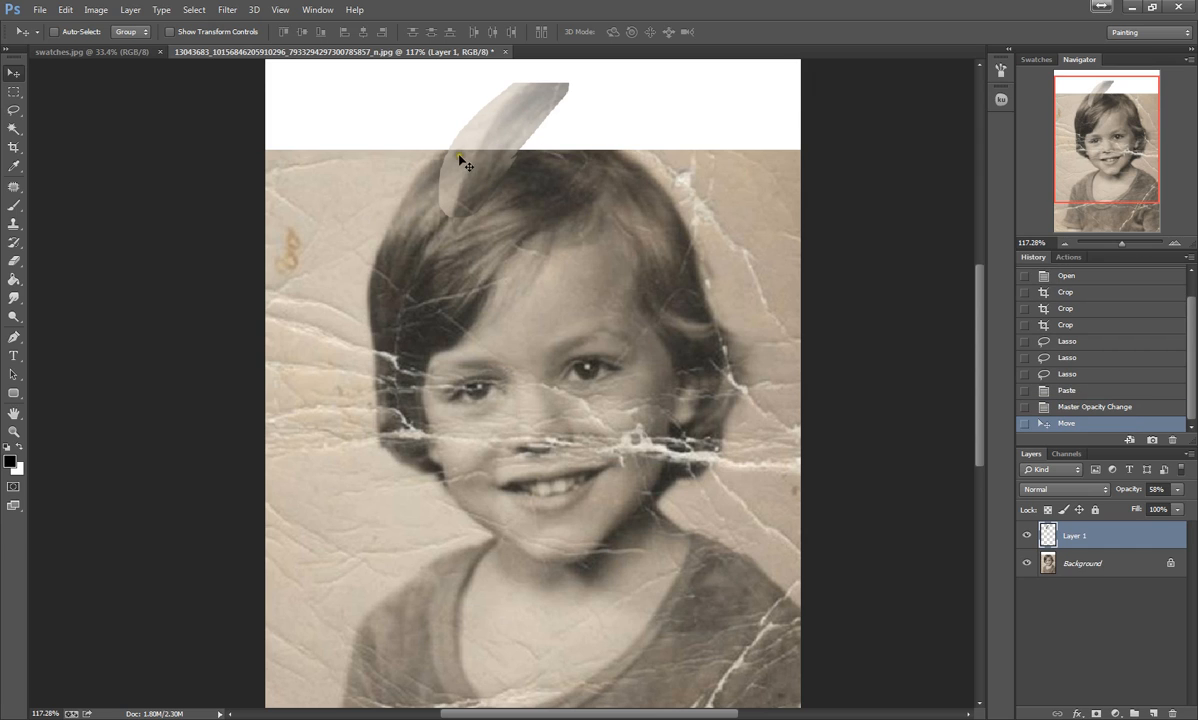
Rotate the hair patch about 43° clockwise and shift it slightly right to follow the curve of the head's top.
left_click(65, 10)
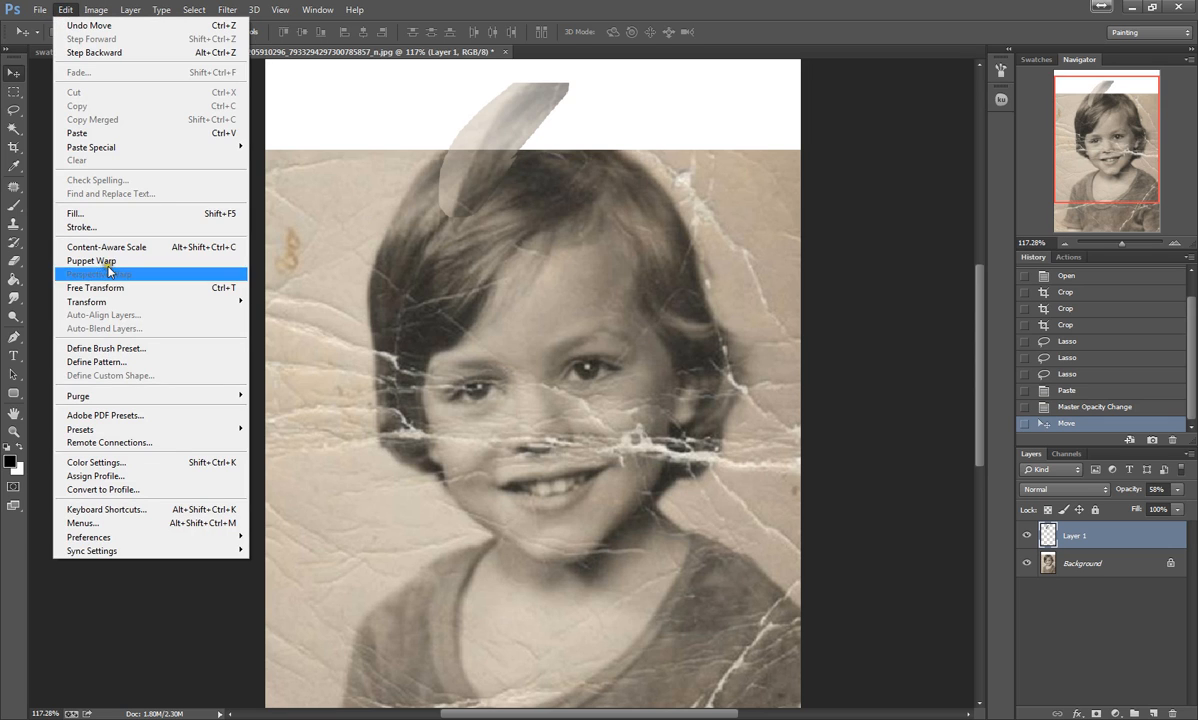
mouse_move(130, 301)
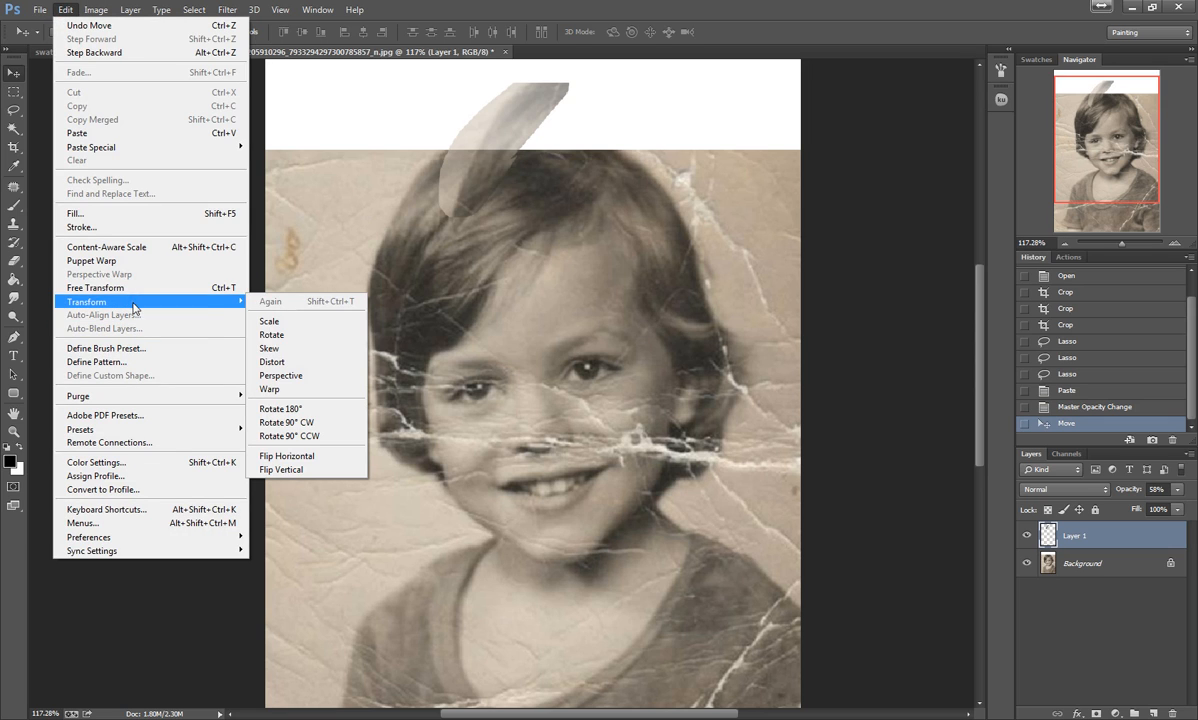
left_click(289, 337)
left_click_drag(658, 99, 649, 200)
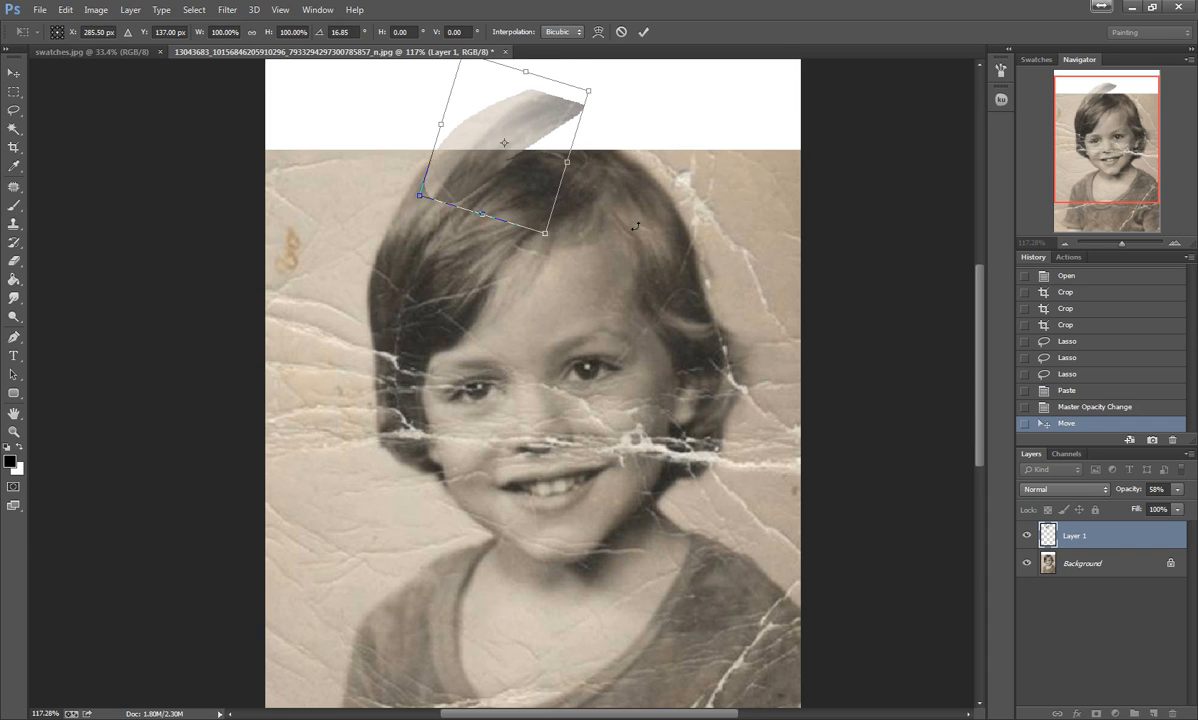
left_click_drag(662, 132, 665, 230)
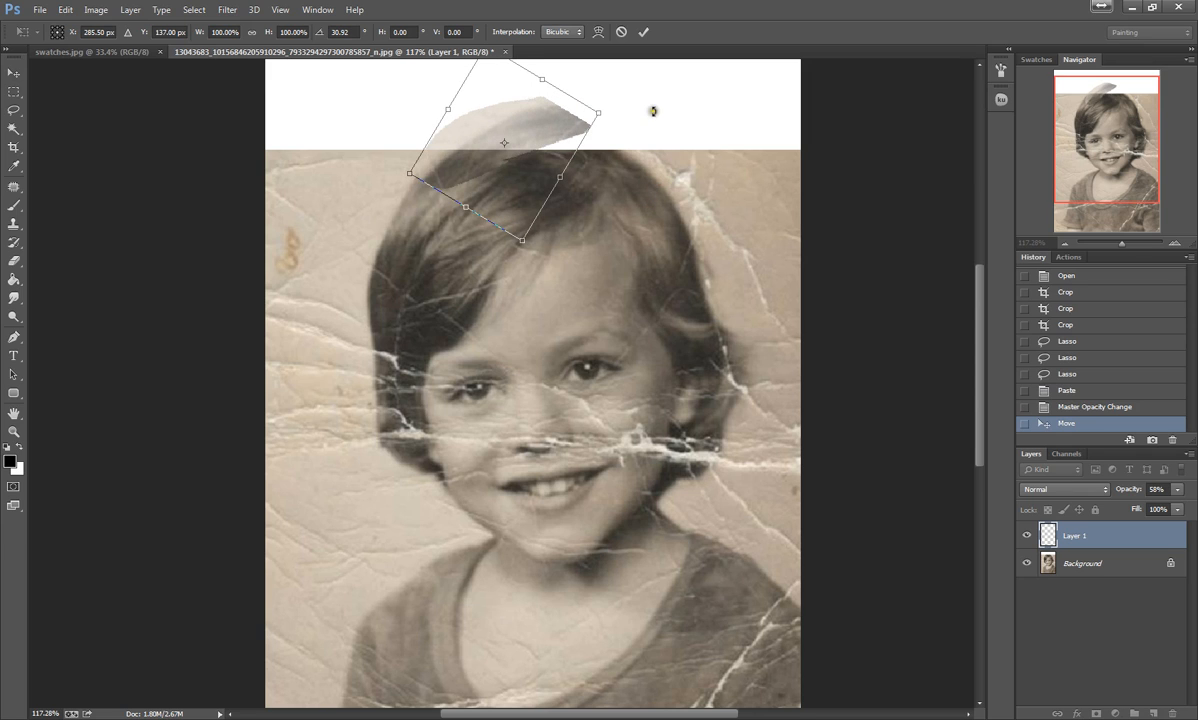
left_click_drag(652, 112, 628, 198)
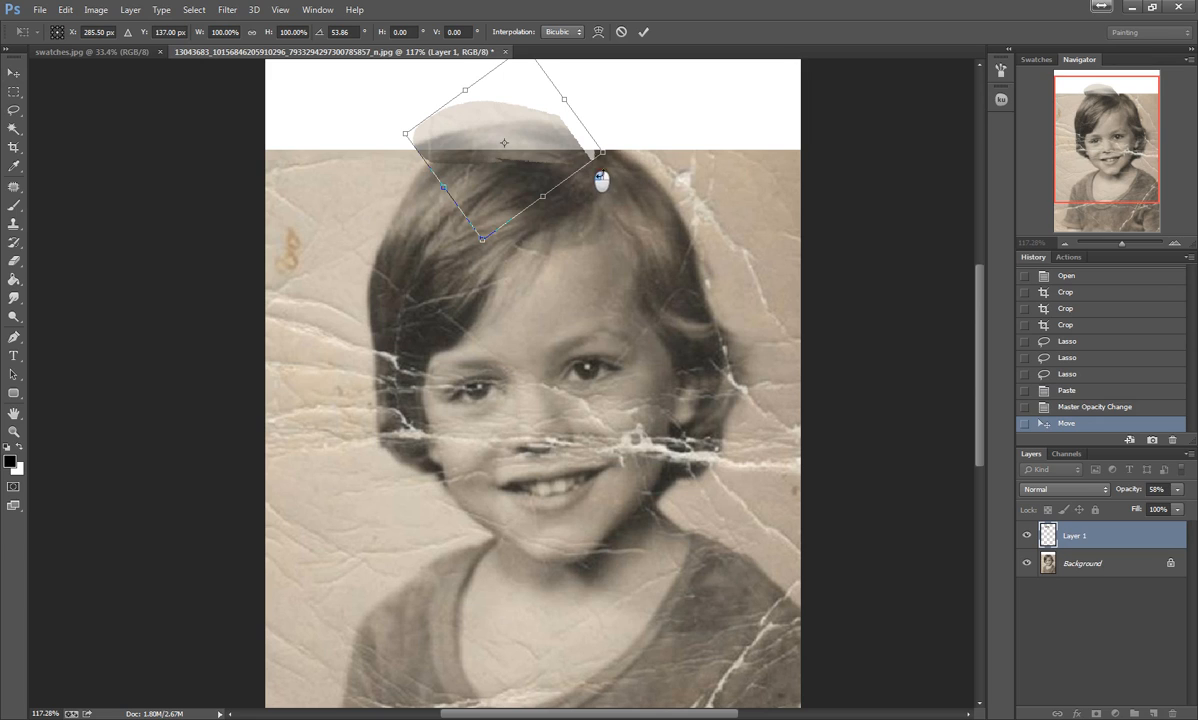
left_click_drag(608, 175, 633, 151)
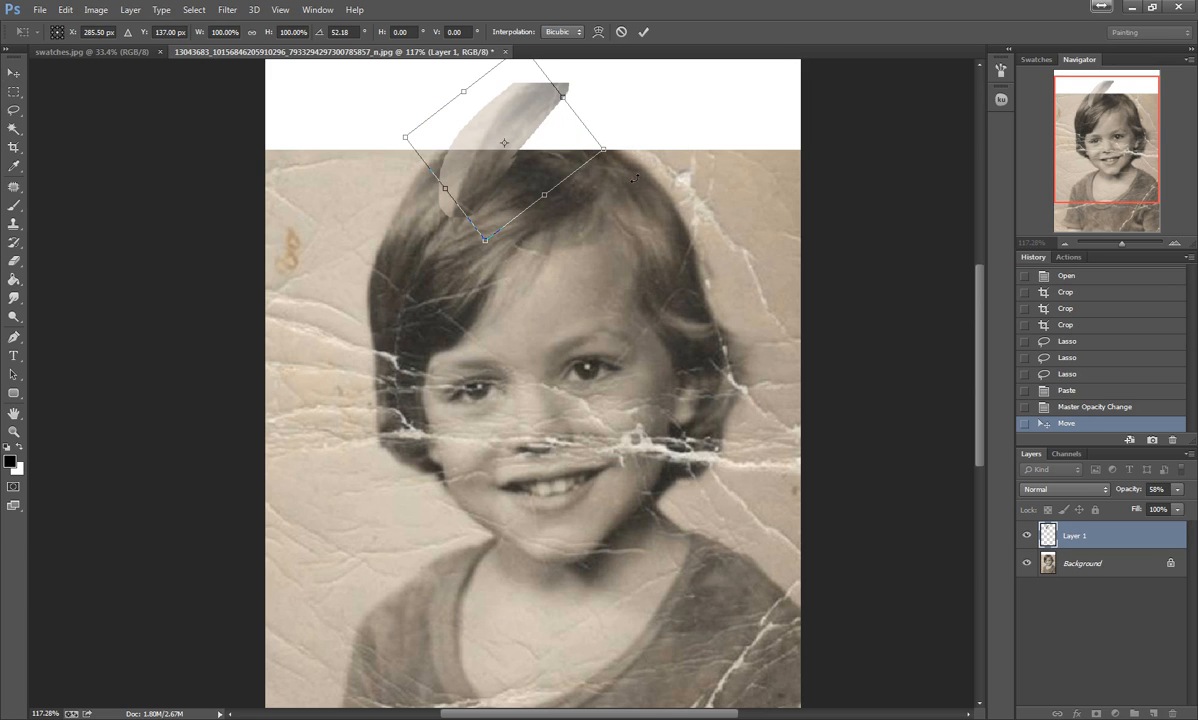
scroll(619, 176, "down", 1)
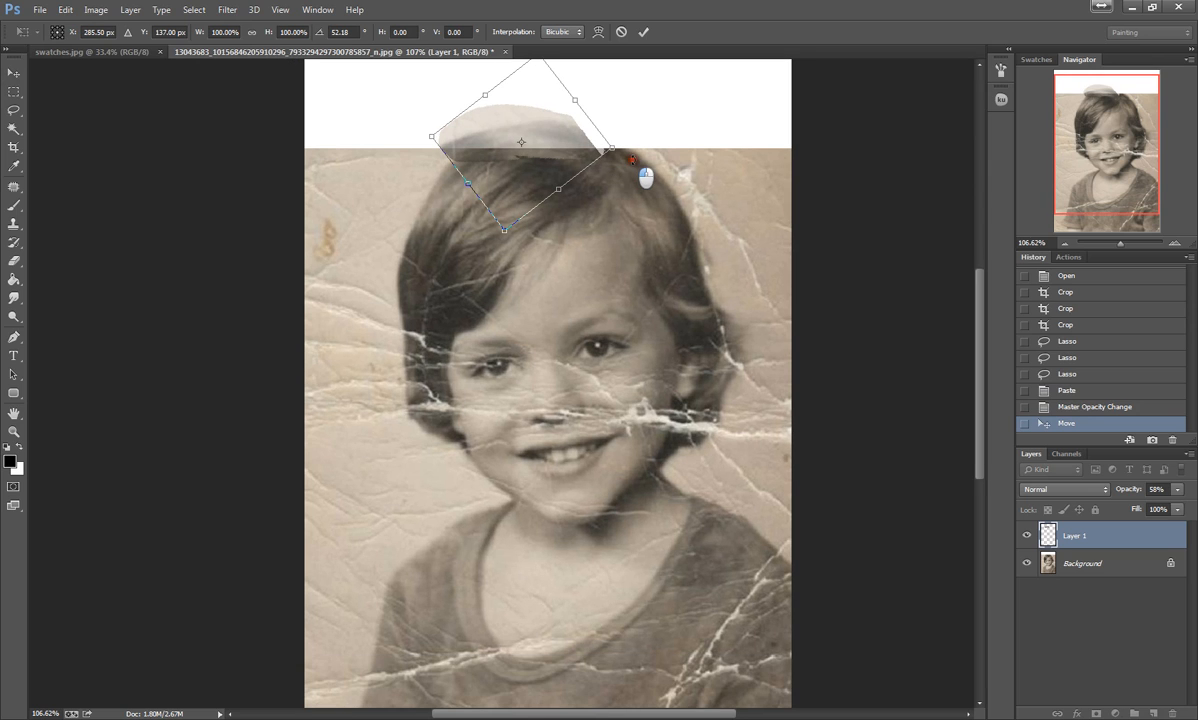
left_click_drag(612, 161, 640, 152)
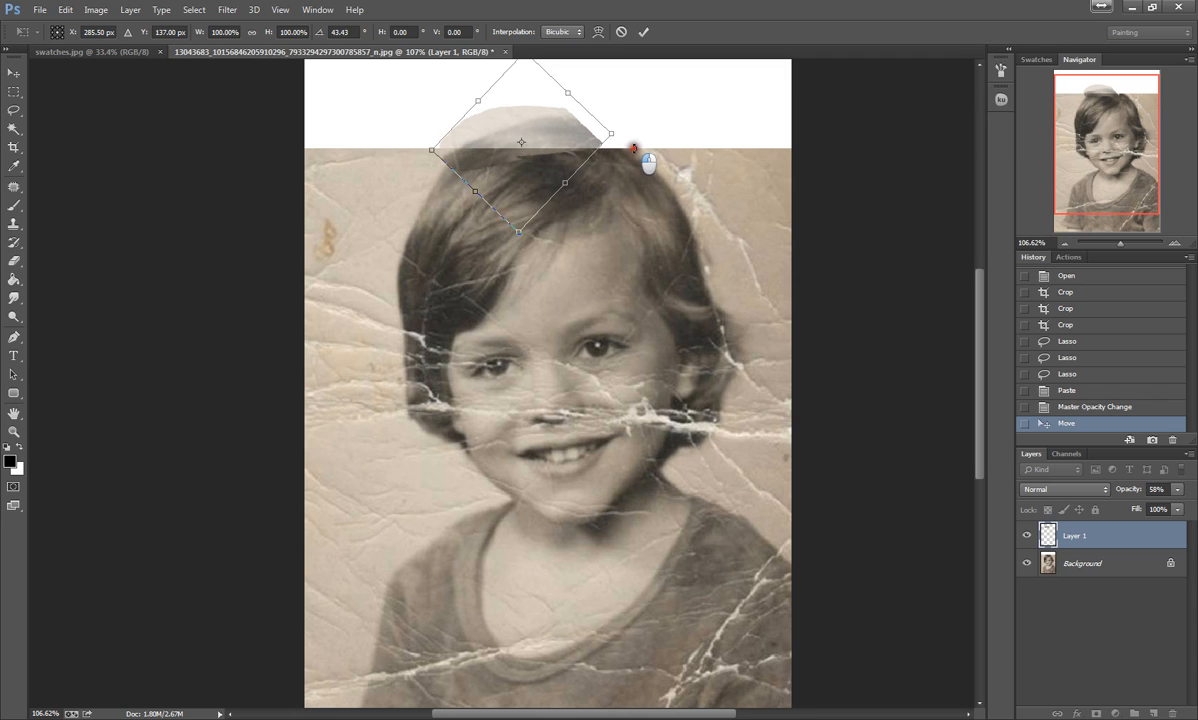
left_click_drag(537, 176, 548, 177)
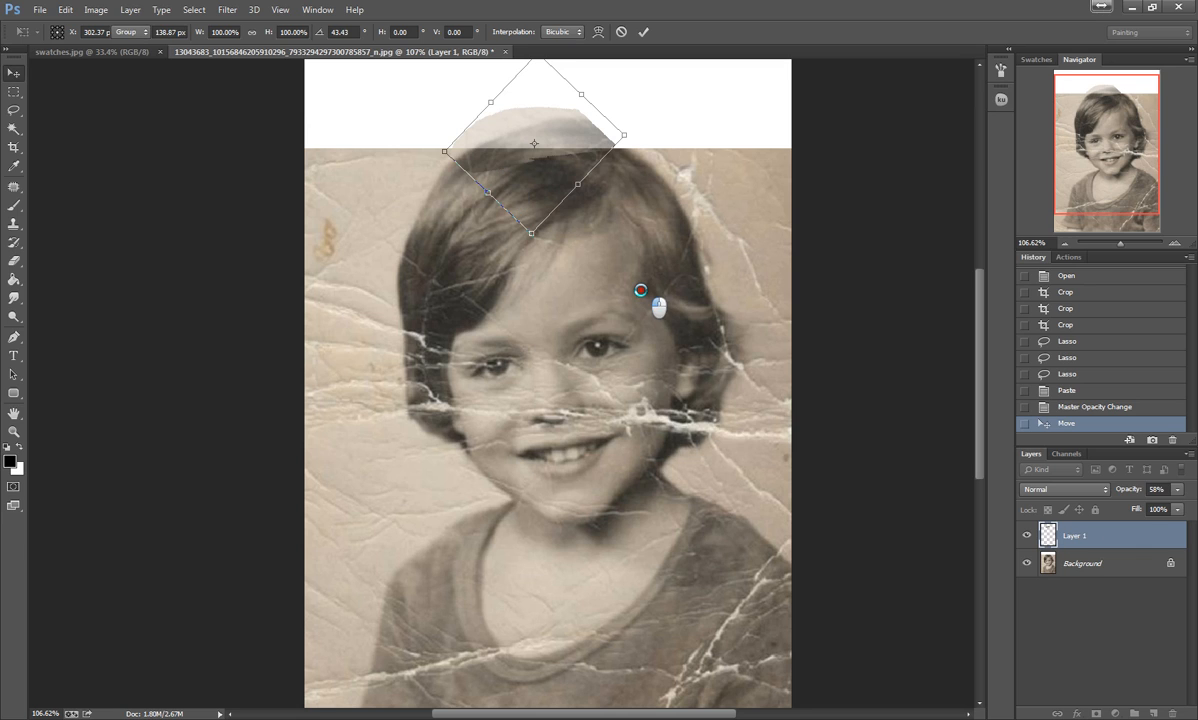
double_click(492, 120)
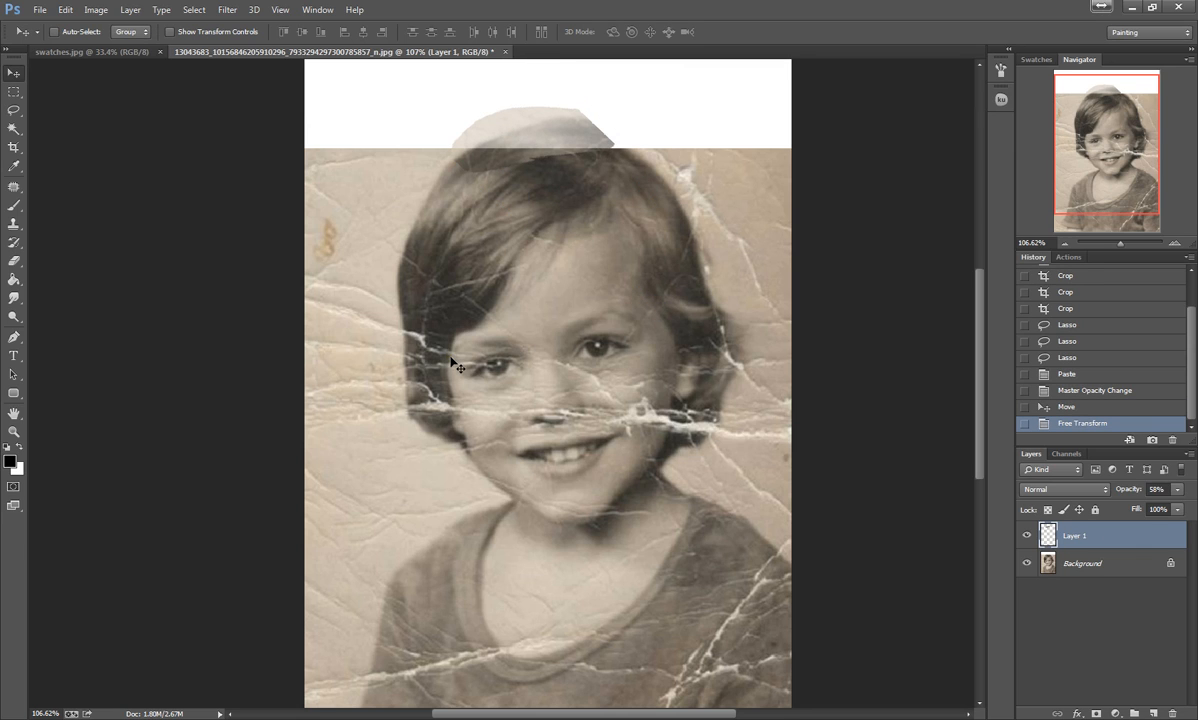
Nudge the hair patch down in small increments to line it up with the existing hair, checking the fit up close.
key("Down")
key("Down")
key("Down")
key("Down")
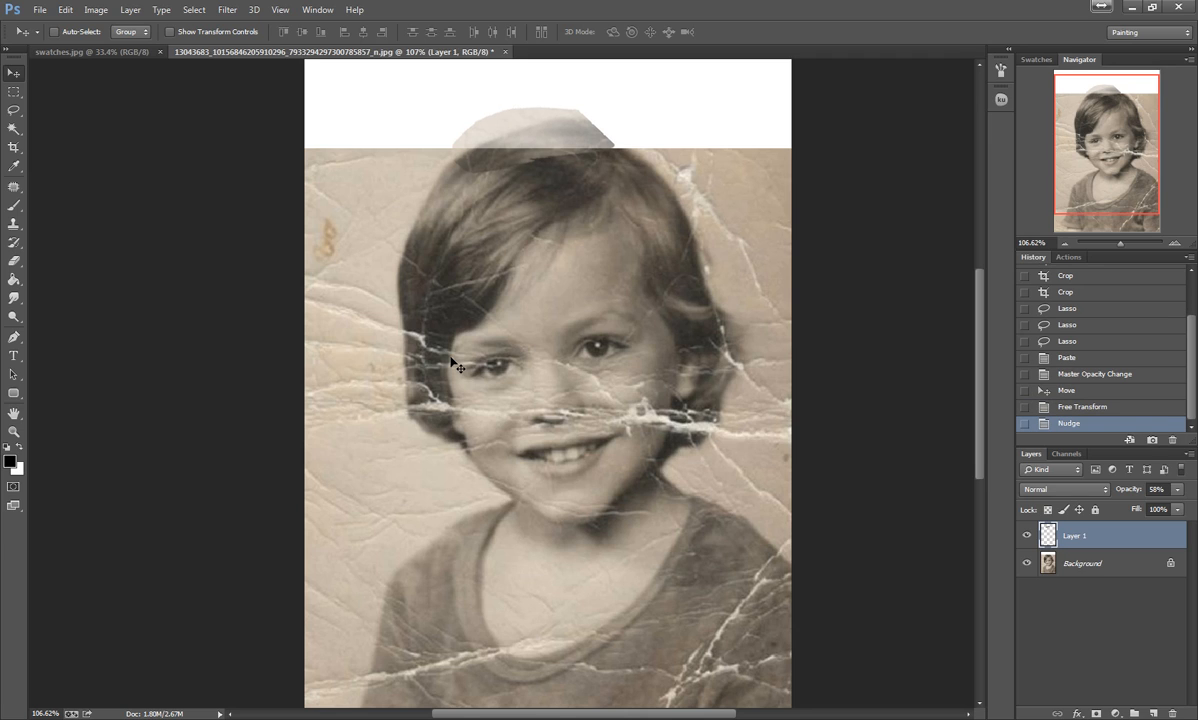
key("Down")
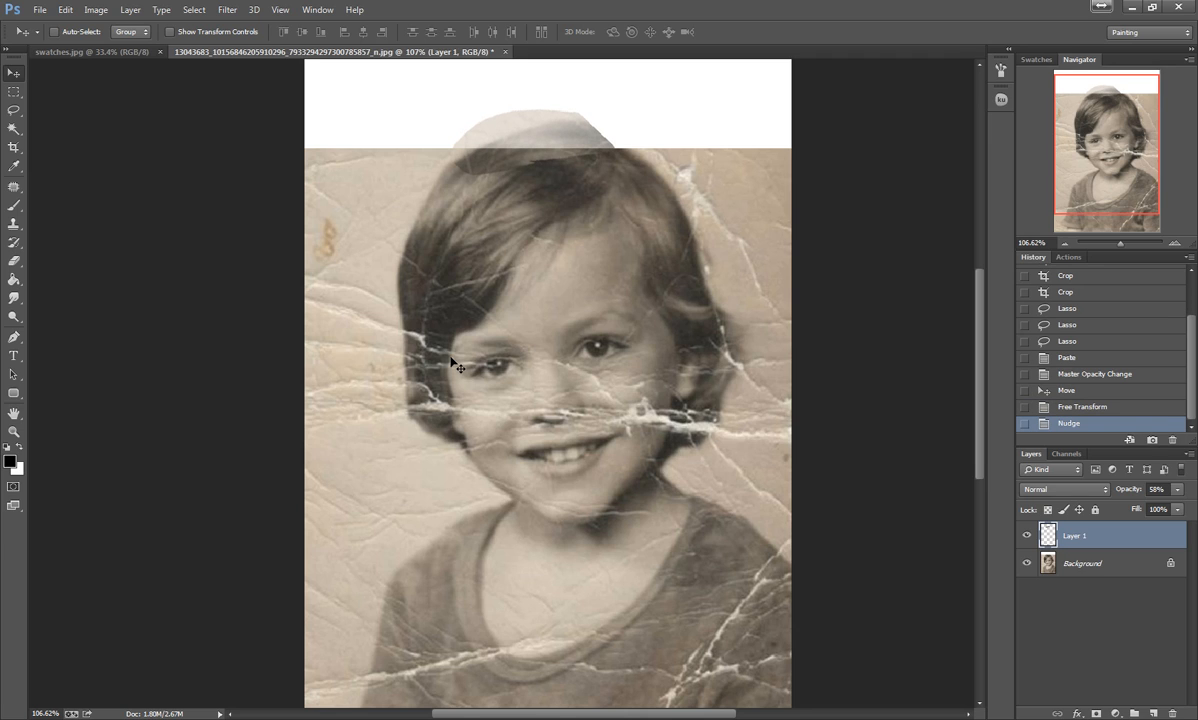
key("Down")
key("Down")
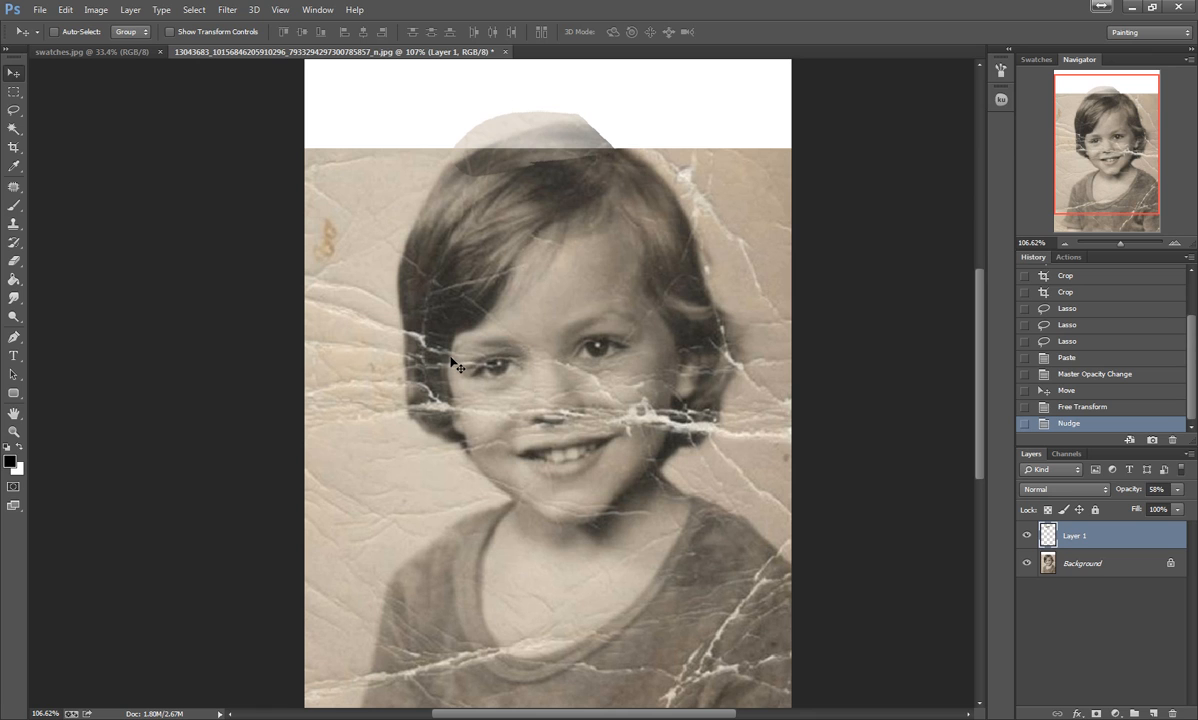
scroll(572, 82, "up", 5)
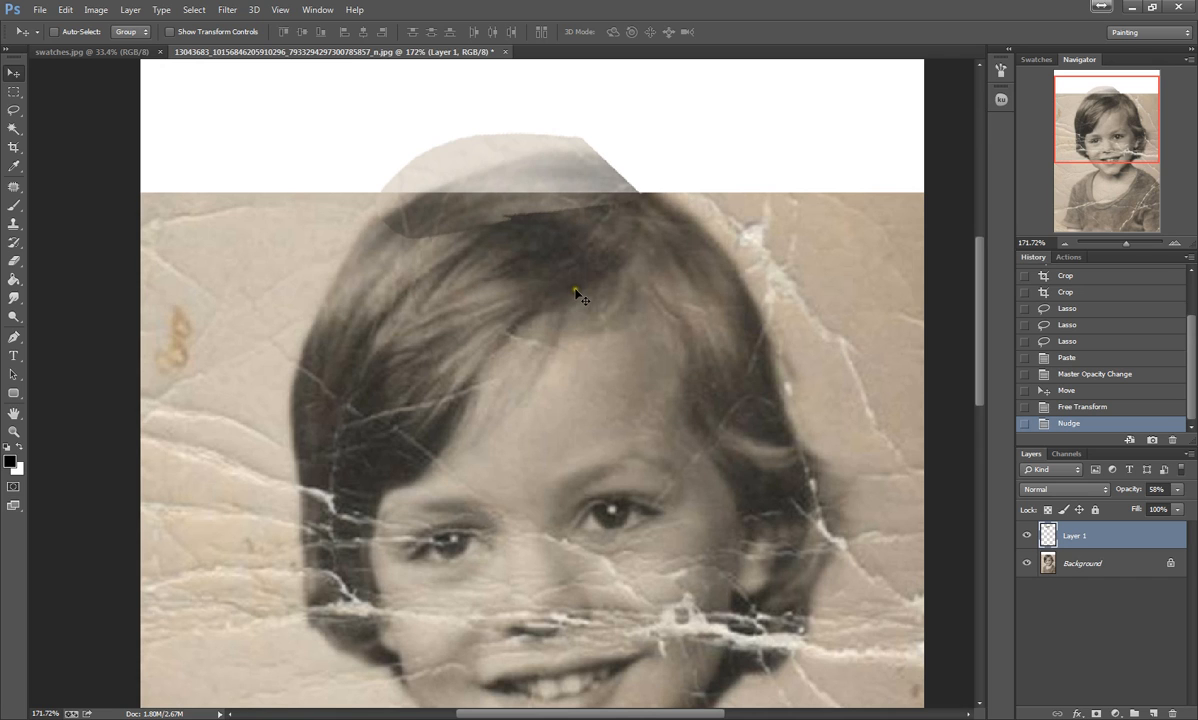
scroll(667, 255, "down", 5)
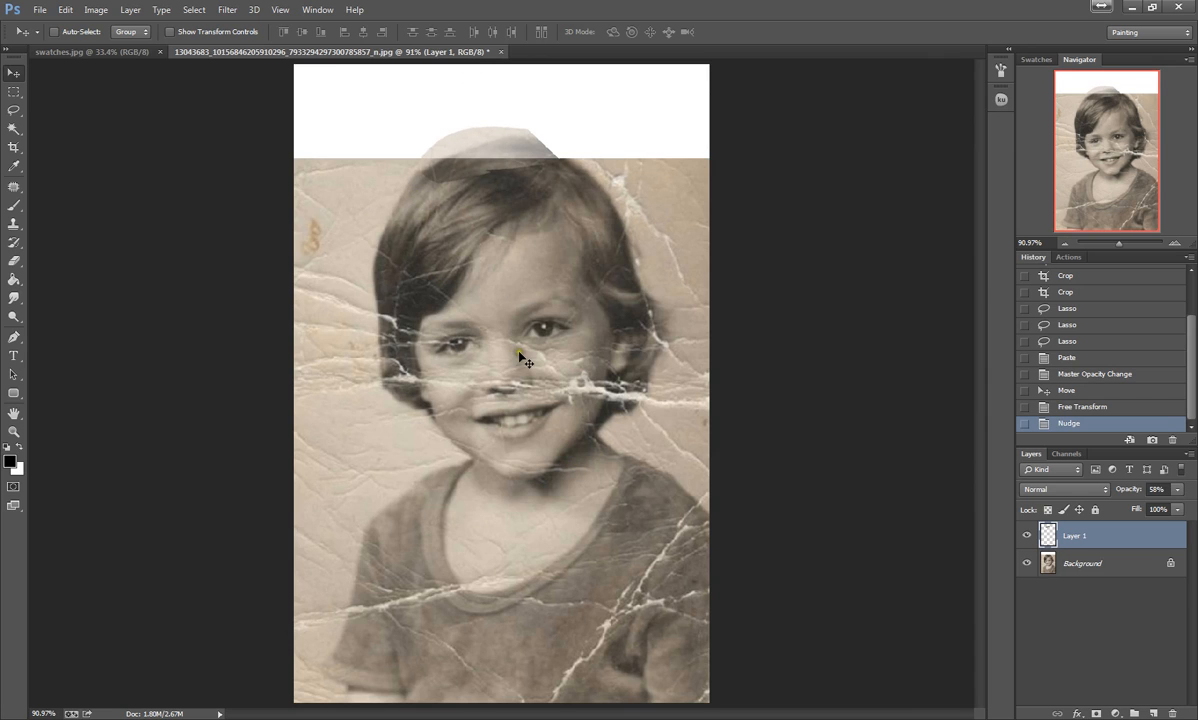
scroll(440, 113, "up", 1)
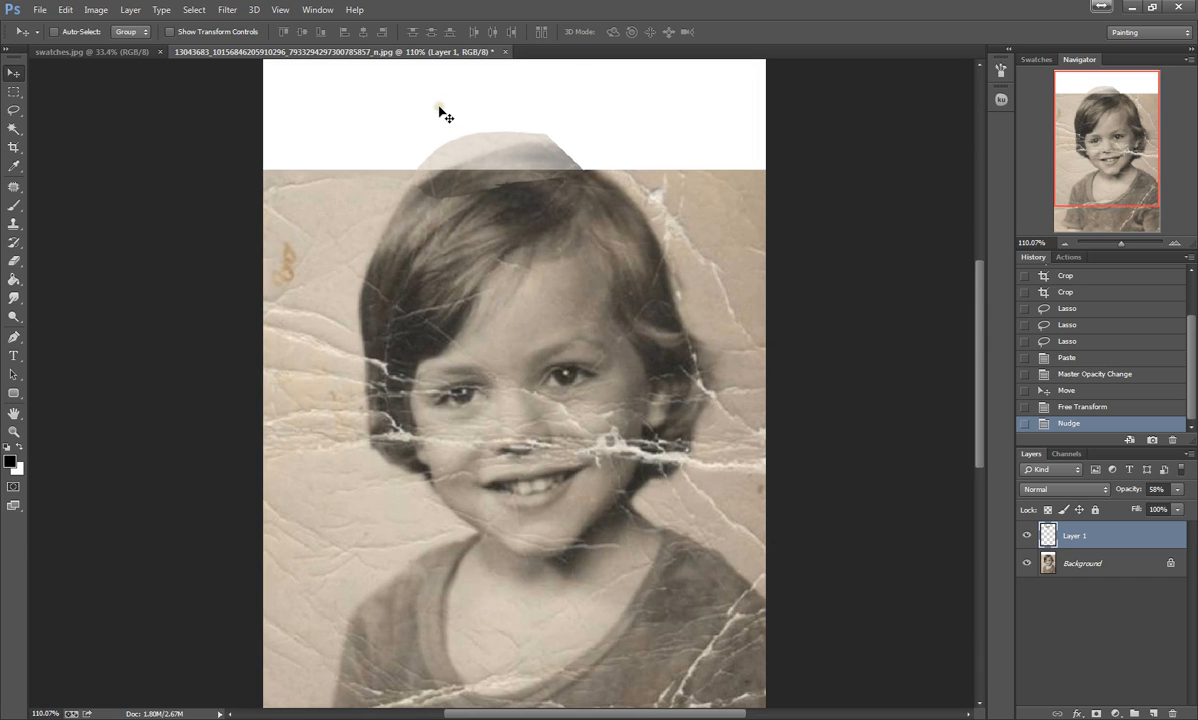
Restore Layer 1 to 100% opacity and nudge the hair patch up slightly.
left_click(1177, 489)
left_click_drag(1166, 510, 1196, 500)
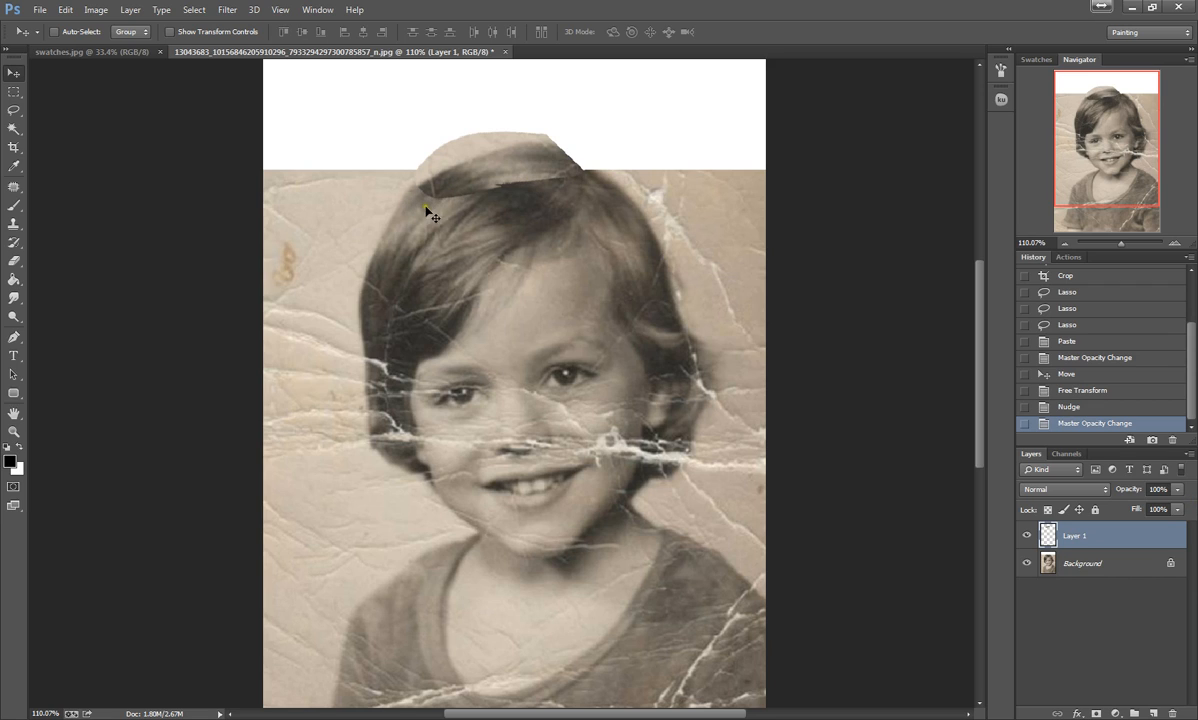
left_click(476, 186)
key("Up")
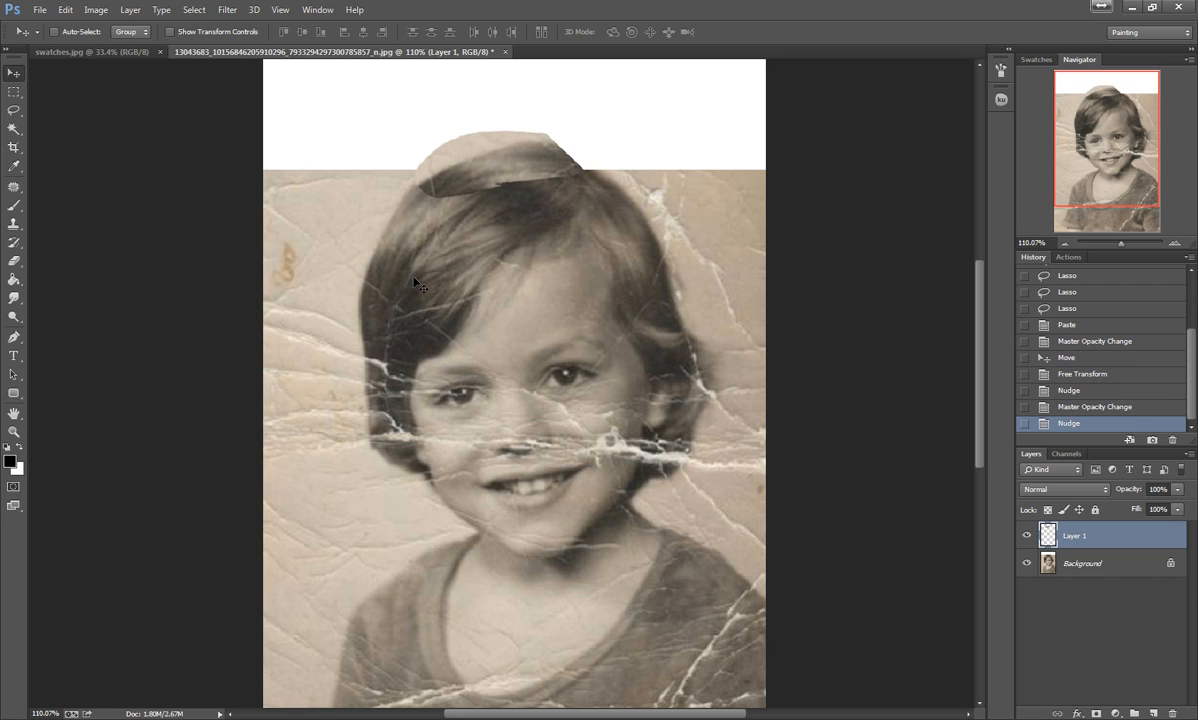
key("Up")
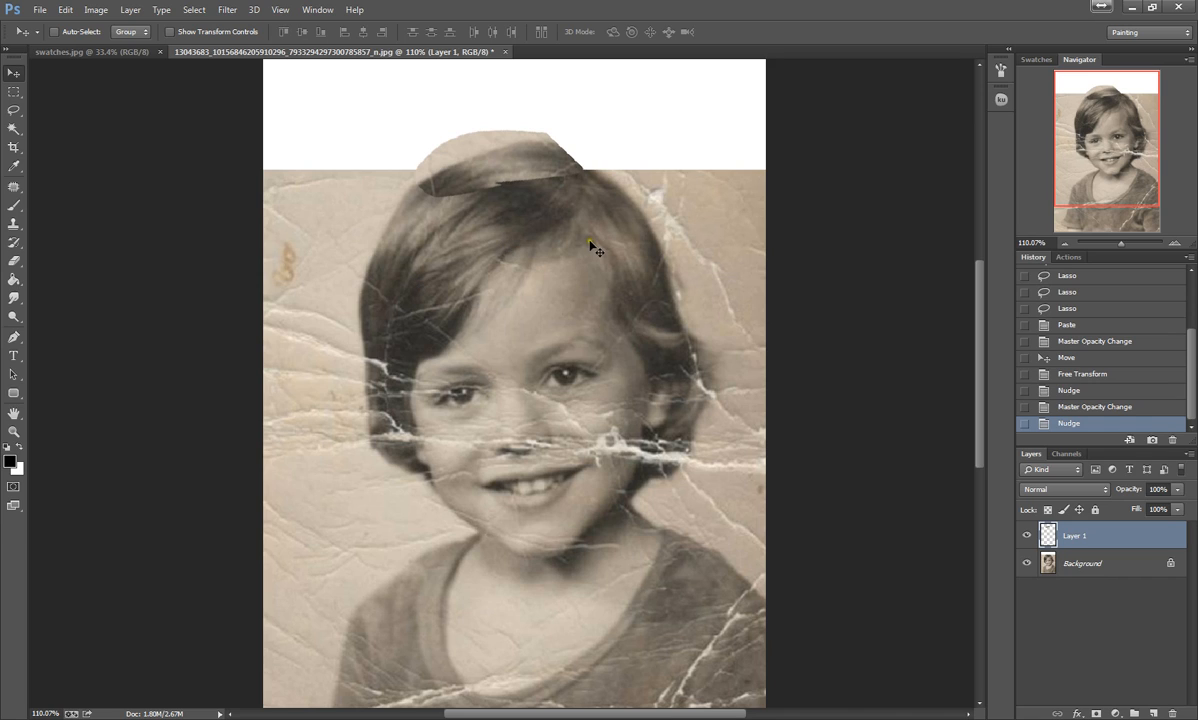
Add a mask to the hair patch on Layer 1.
left_click(1096, 714)
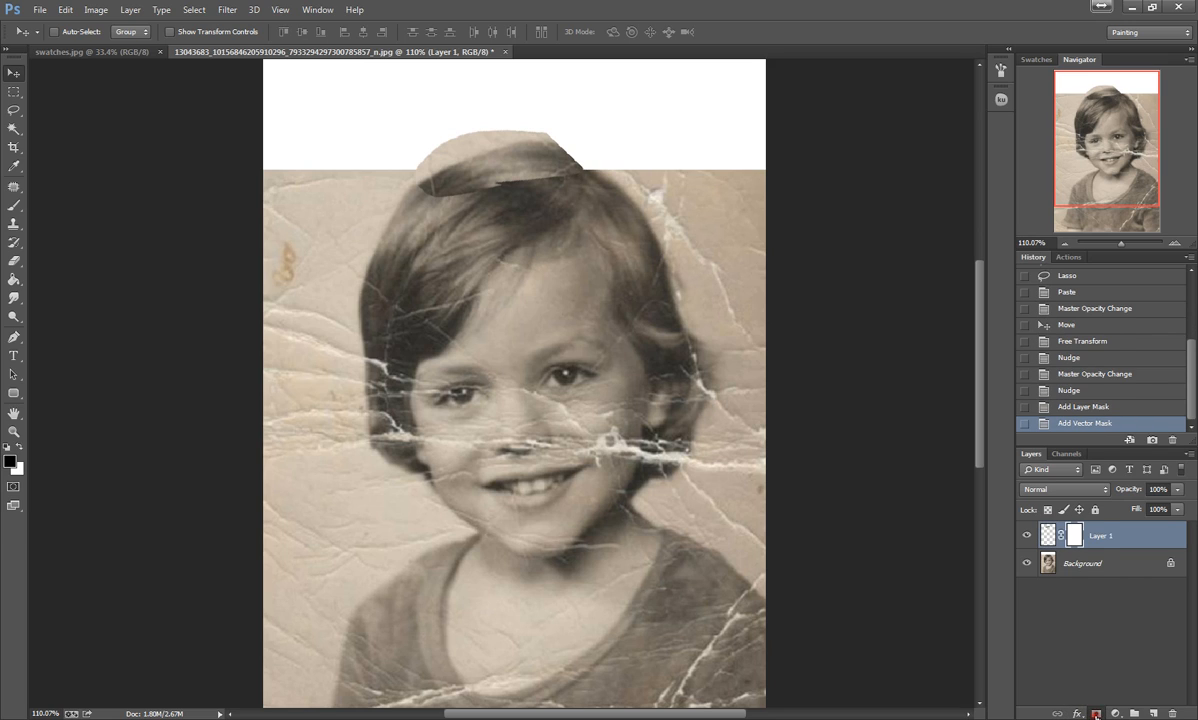
Revert to a single layer mask on Layer 1 and paint it black with a 20 px brush to blend the patch's lower edge.
left_click(1096, 714)
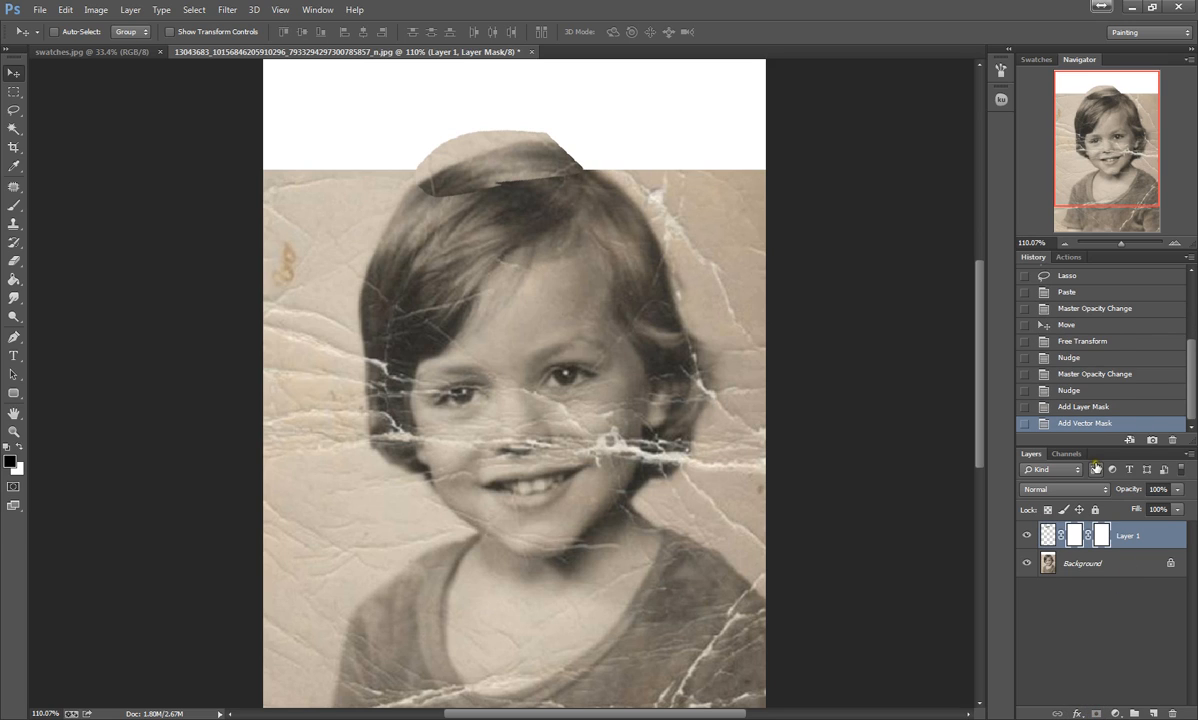
left_click(1100, 409)
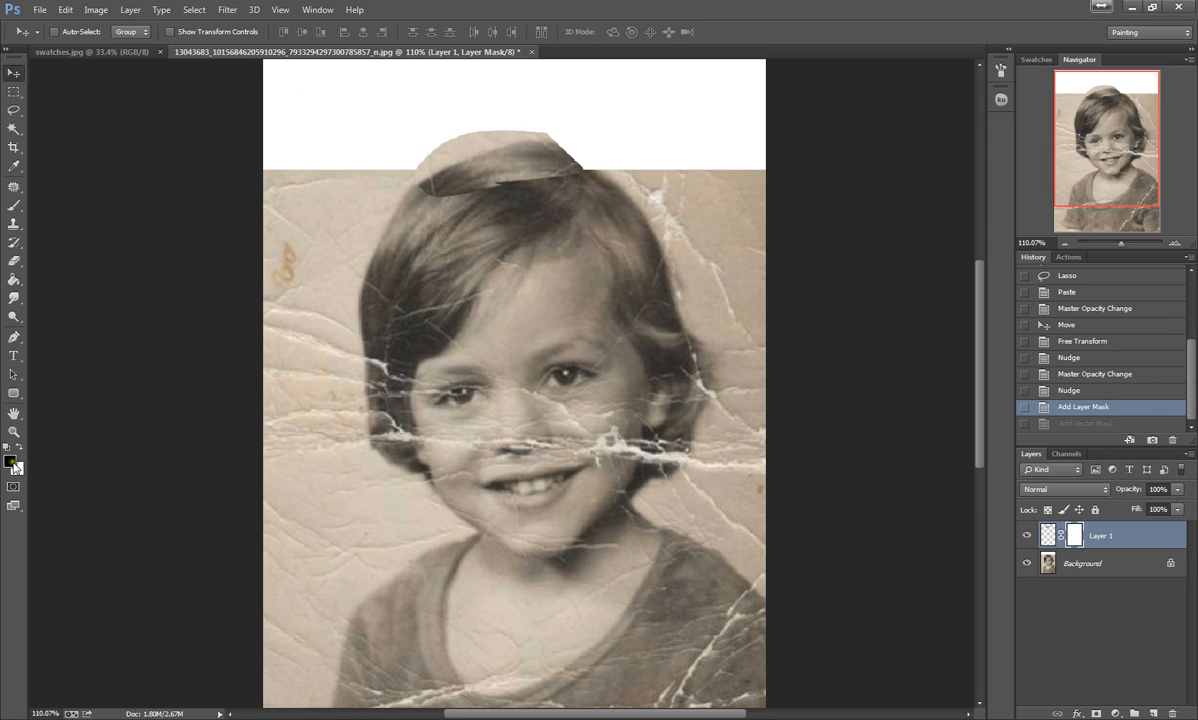
left_click(13, 205)
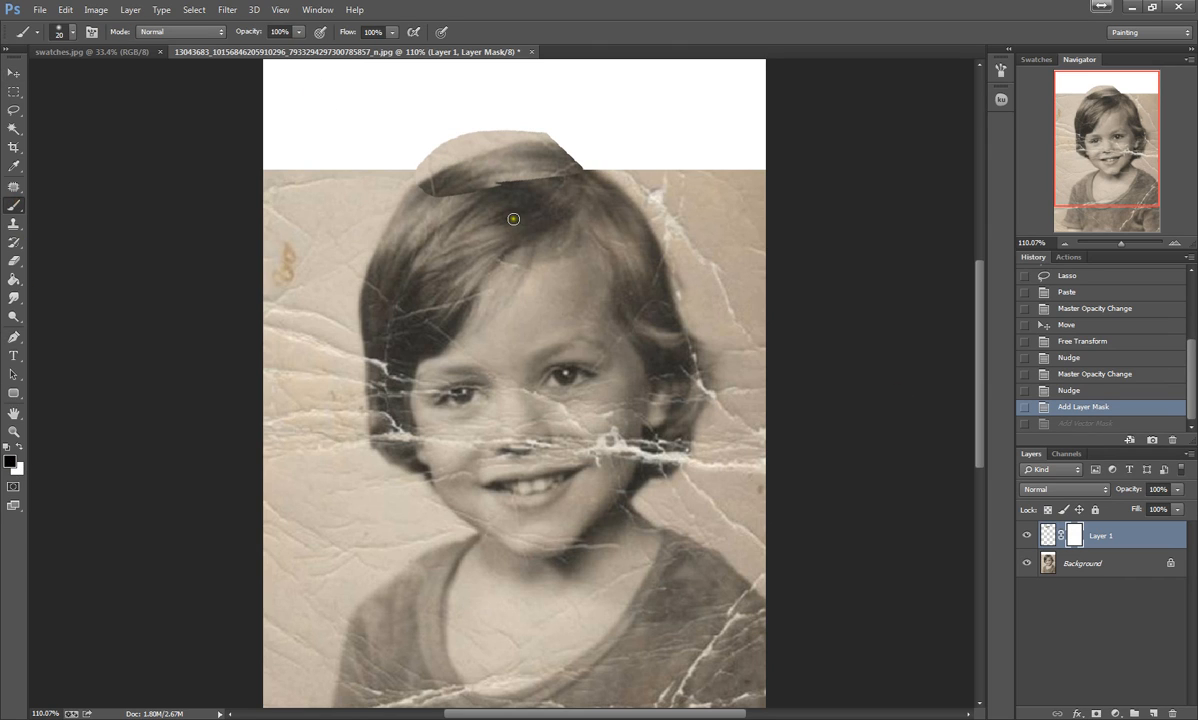
mouse_move(500, 186)
left_mouse_down()
mouse_move(567, 186)
mouse_move(514, 185)
mouse_move(455, 205)
mouse_move(471, 195)
mouse_move(443, 201)
mouse_move(430, 185)
mouse_move(412, 196)
mouse_move(501, 189)
mouse_move(433, 193)
mouse_move(453, 179)
mouse_move(421, 200)
mouse_move(482, 210)
mouse_move(570, 178)
mouse_move(586, 186)
mouse_move(509, 180)
mouse_move(552, 192)
mouse_move(514, 218)
left_mouse_up()
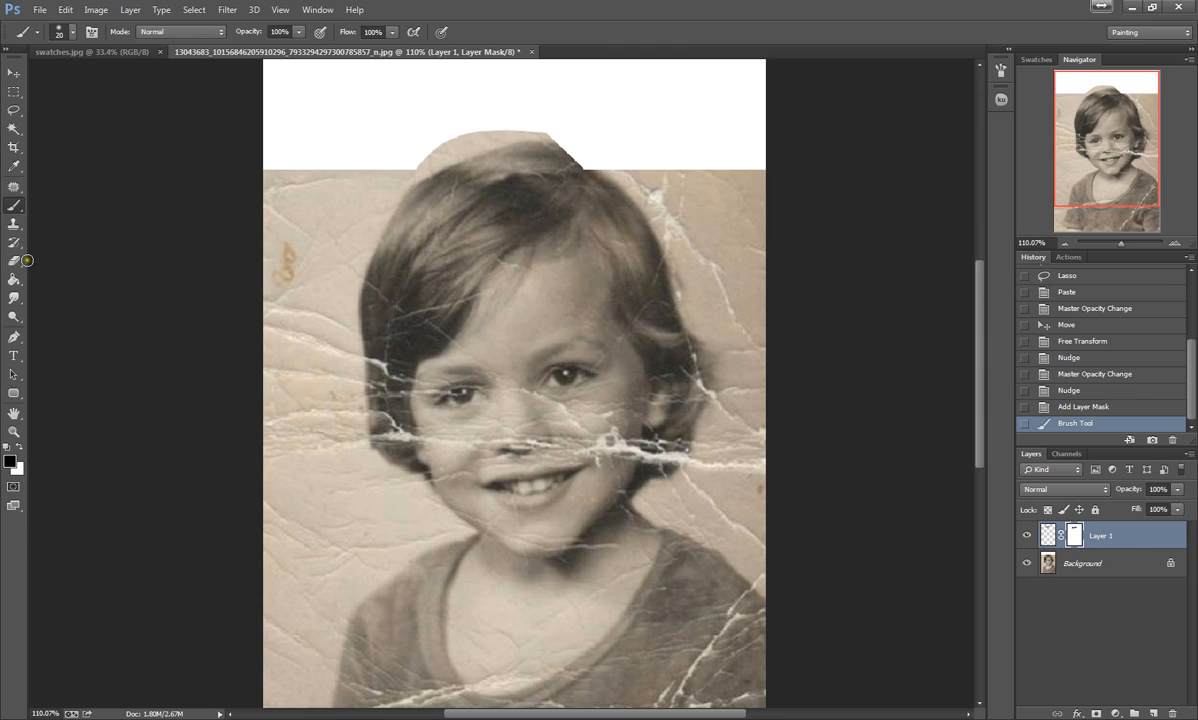
Refine Layer 1's mask by restoring some patch hair with white and hiding the remaining seam along the hair with black.
left_click(21, 448)
mouse_move(506, 173)
left_mouse_down()
mouse_move(489, 168)
mouse_move(480, 183)
left_mouse_up()
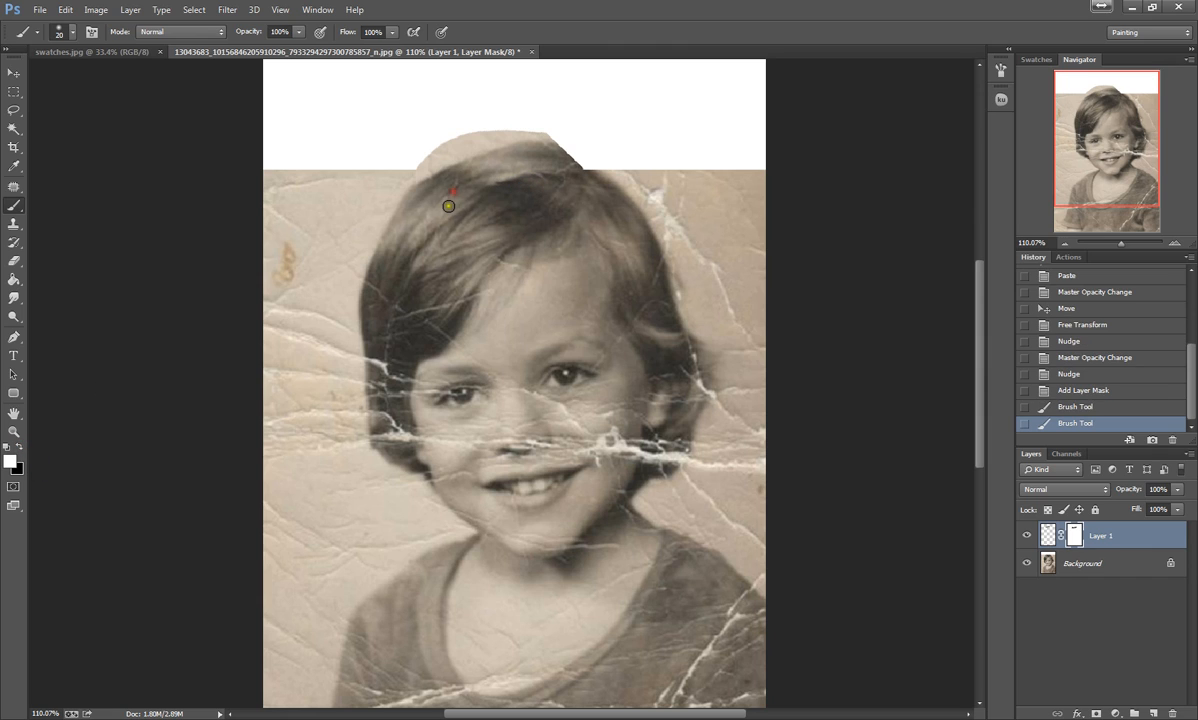
left_click(20, 448)
mouse_move(495, 187)
left_mouse_down()
mouse_move(458, 212)
mouse_move(460, 224)
left_mouse_up()
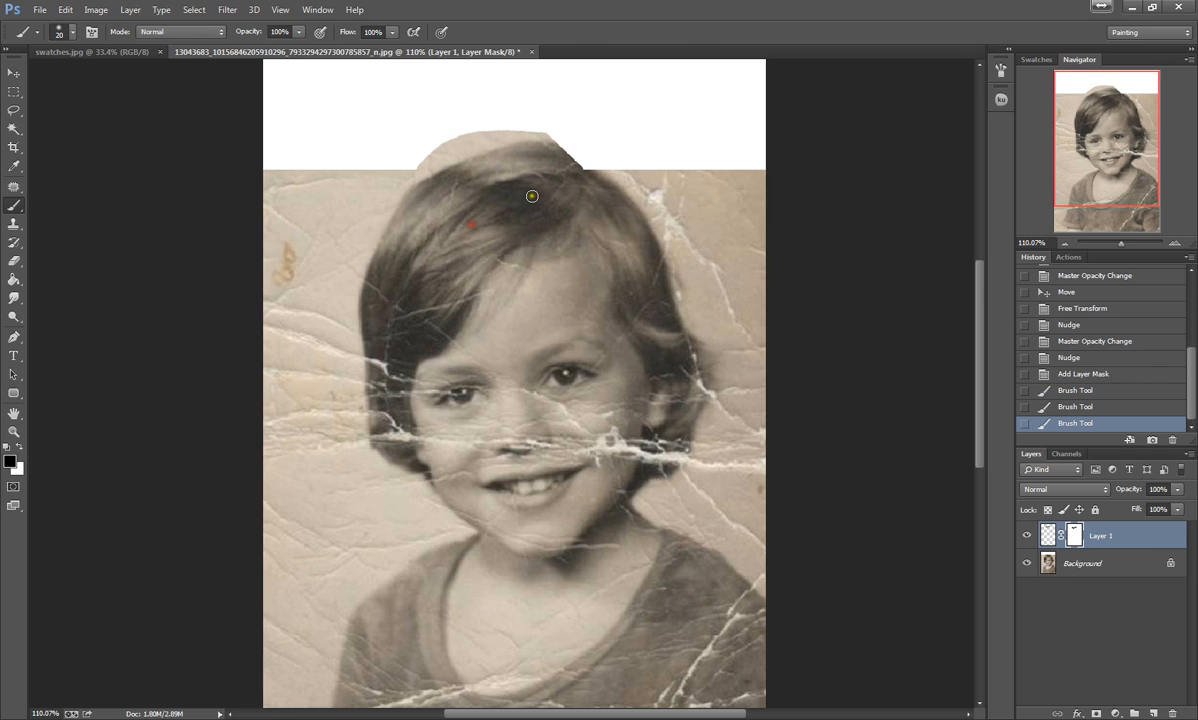
mouse_move(532, 196)
left_mouse_down()
mouse_move(500, 241)
mouse_move(445, 242)
left_mouse_up()
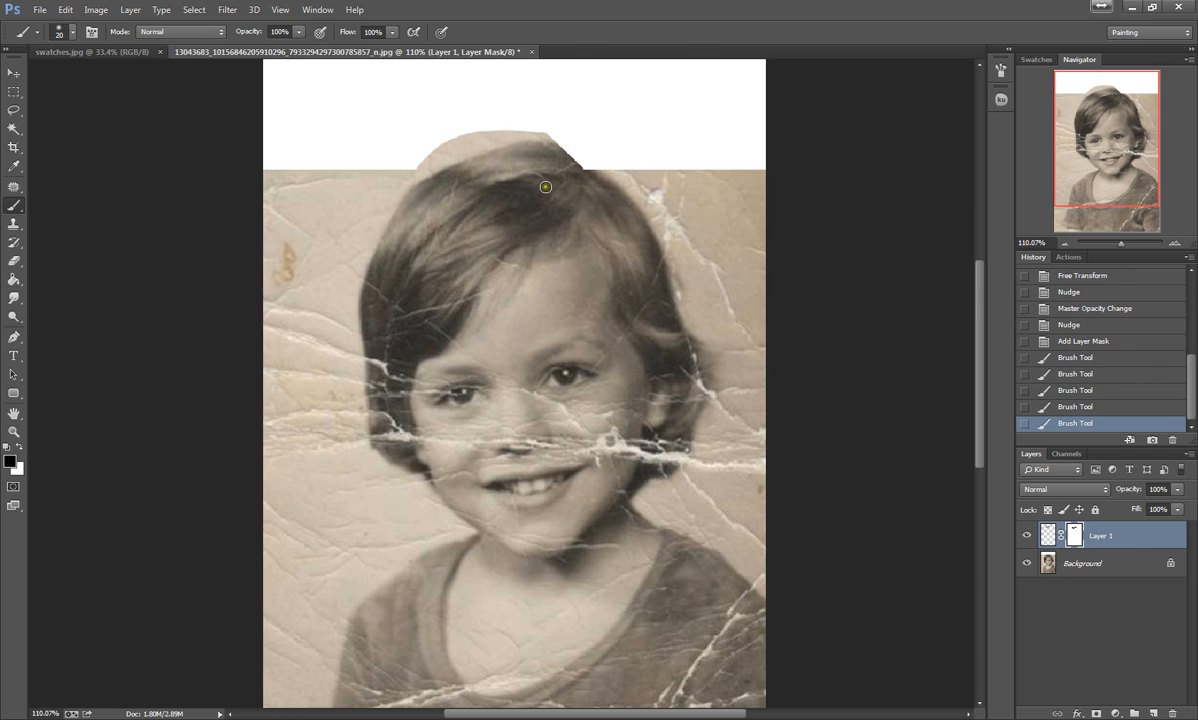
left_click_drag(545, 186, 556, 192)
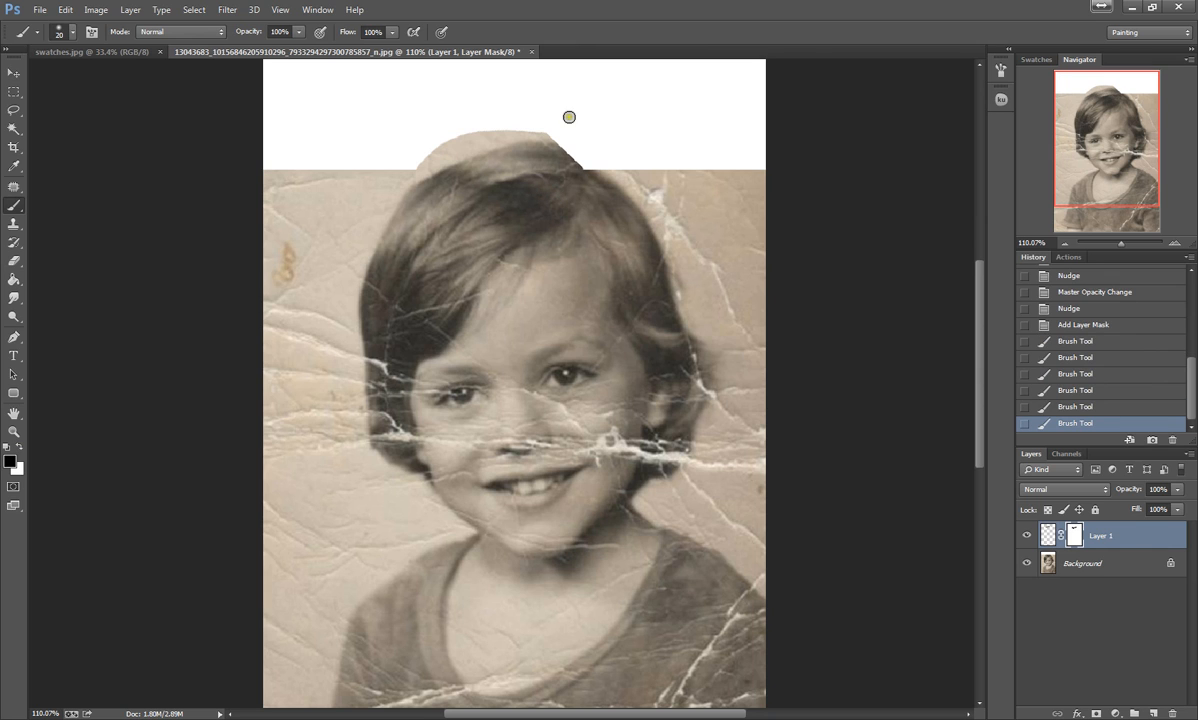
scroll(529, 122, "up", 3)
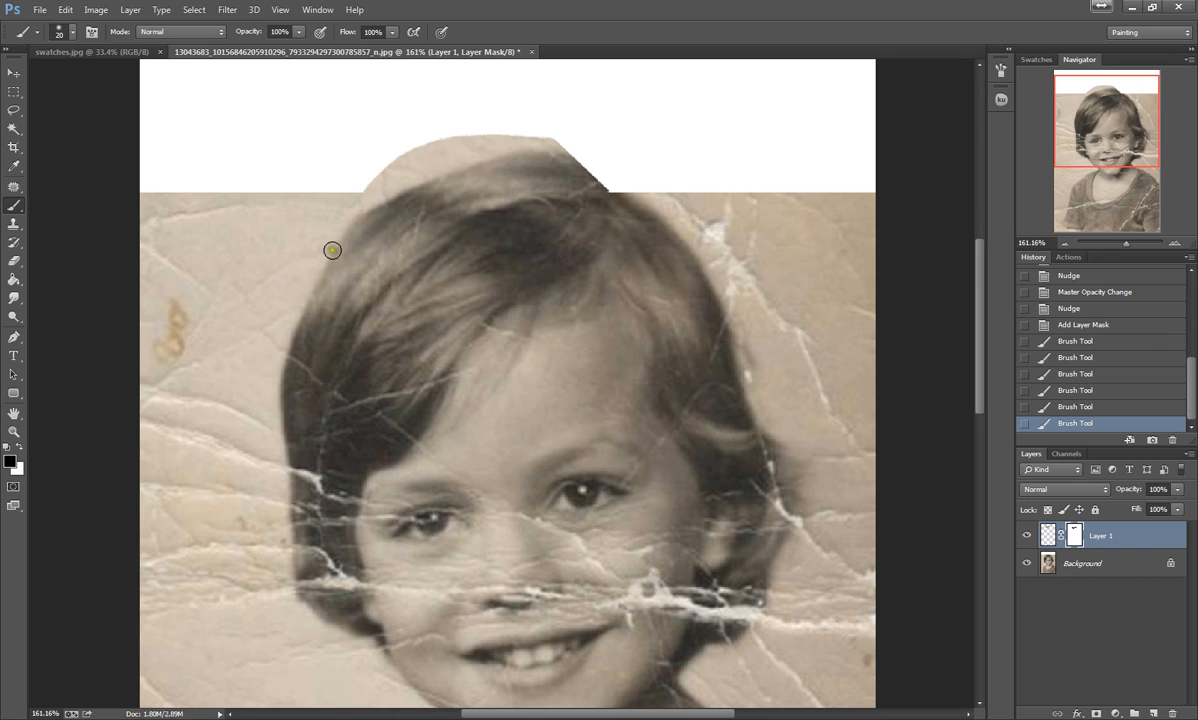
scroll(561, 270, "down", 2)
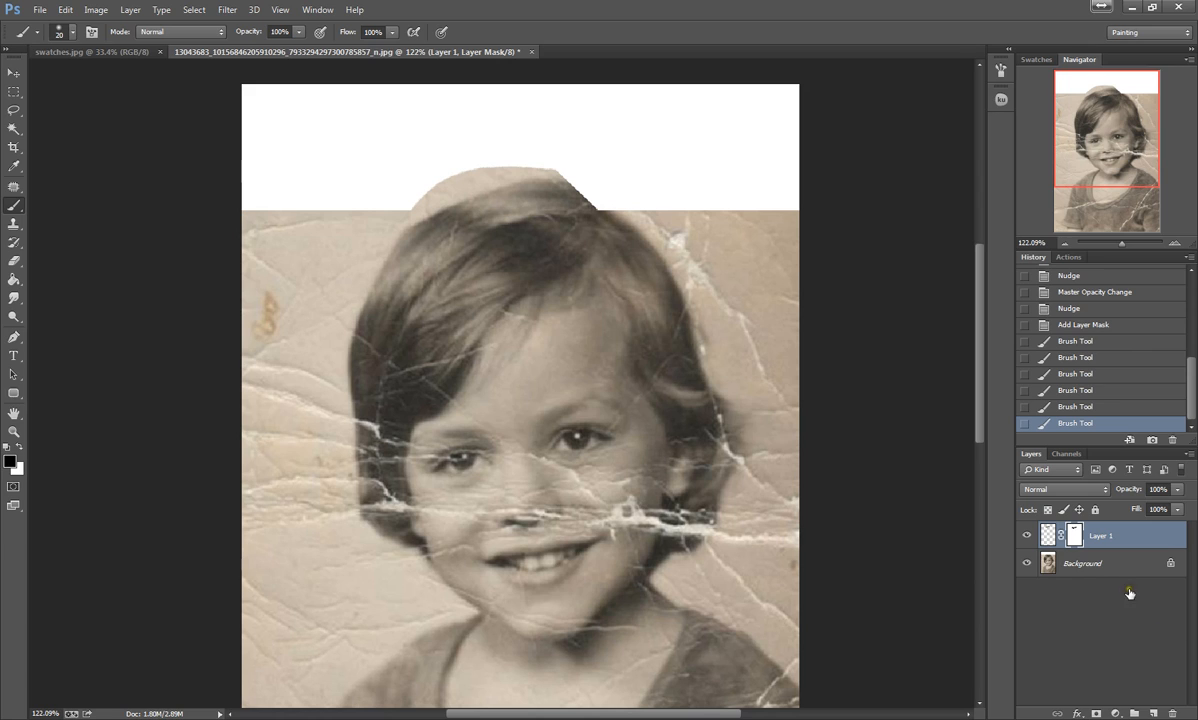
Hide Layer 1 and lasso a small oval of hair edge on the Background, above the girl's visible ear.
left_click(1096, 565)
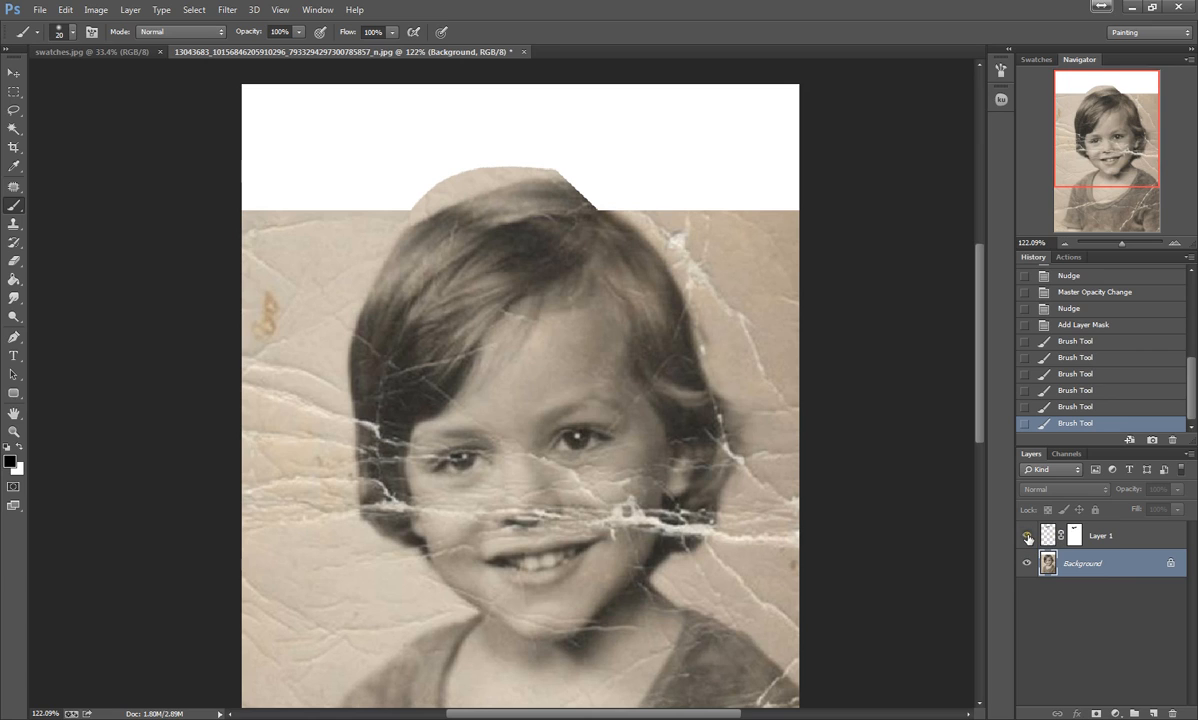
left_click(1026, 536)
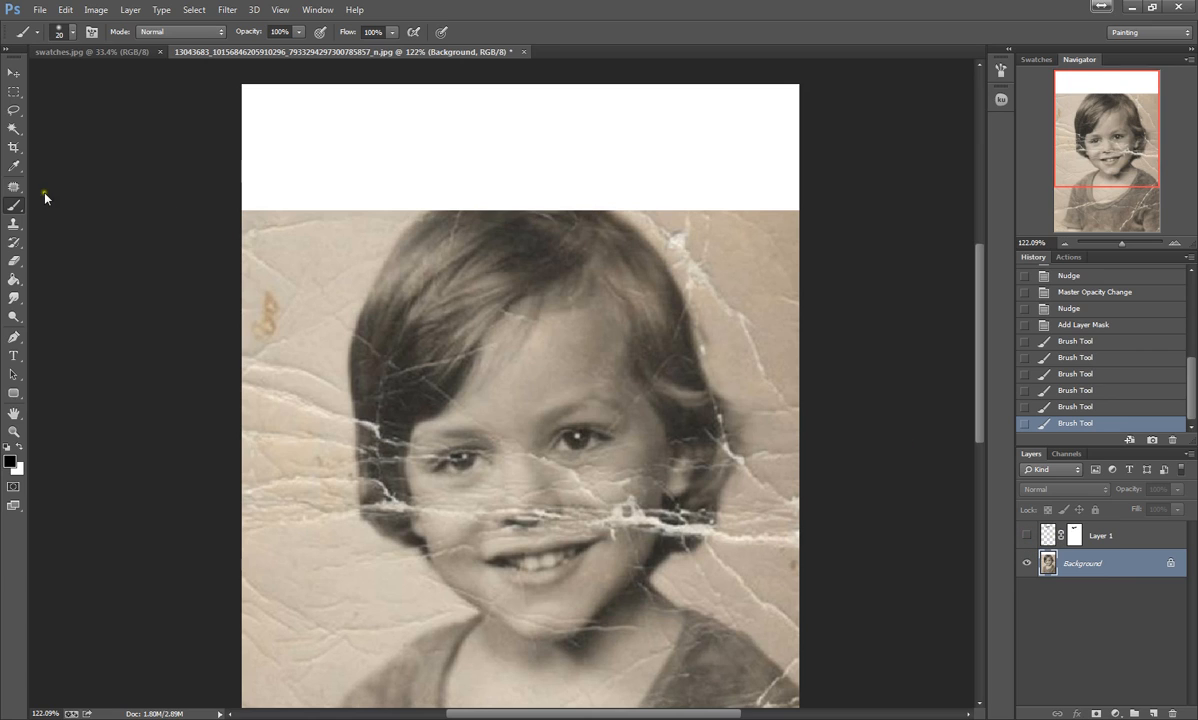
left_click(13, 110)
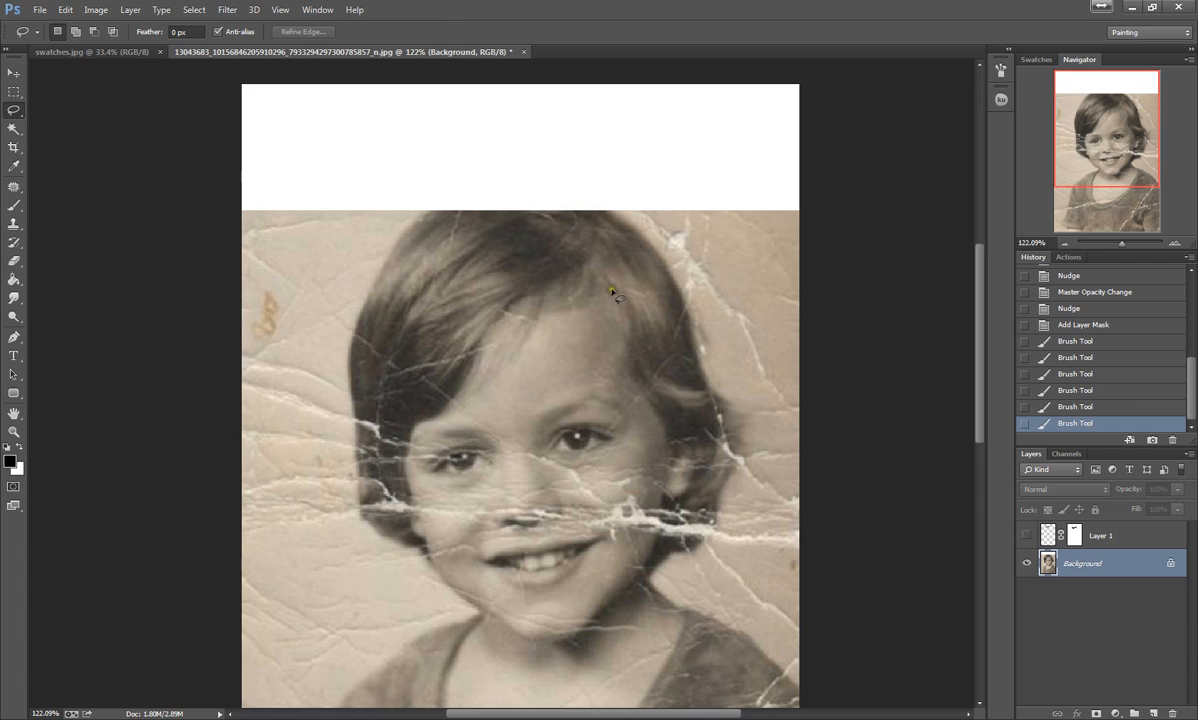
mouse_move(648, 263)
left_mouse_down()
mouse_move(680, 310)
mouse_move(691, 298)
mouse_move(685, 259)
mouse_move(652, 232)
mouse_move(634, 260)
mouse_move(672, 325)
mouse_move(694, 295)
mouse_move(658, 252)
left_mouse_up()
left_click(643, 284)
left_click(655, 302)
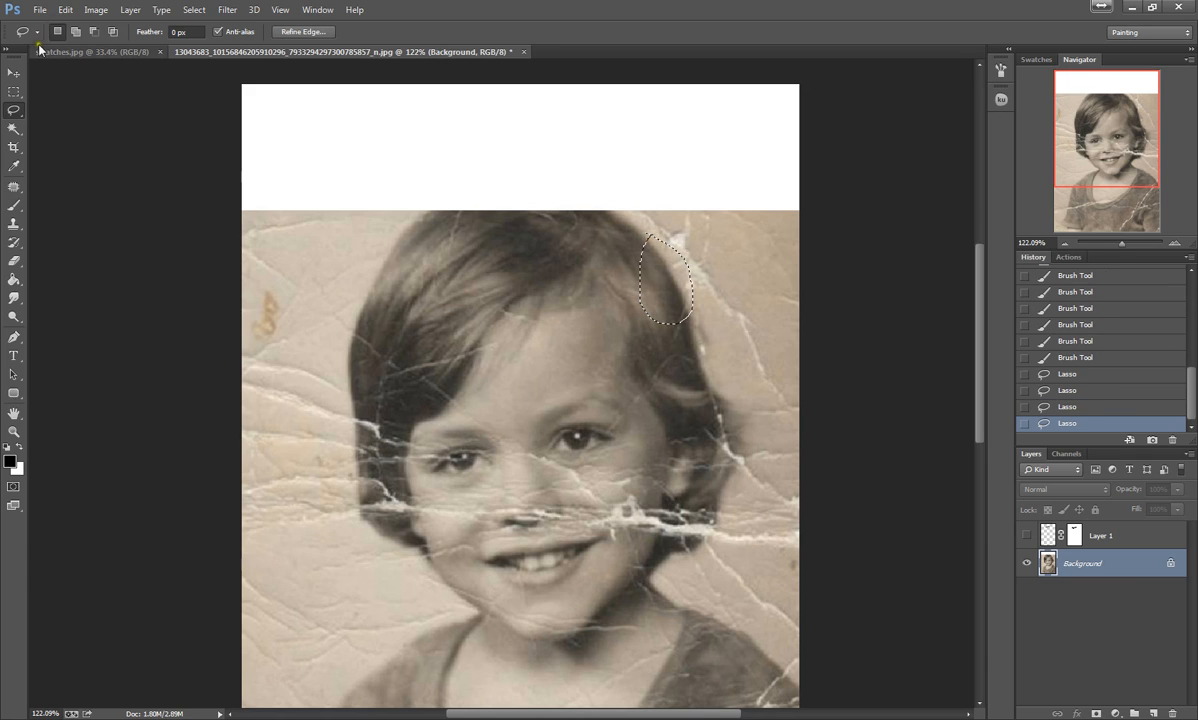
Copy the selected hair edge from the Background and paste it as a new layer.
left_click(65, 9)
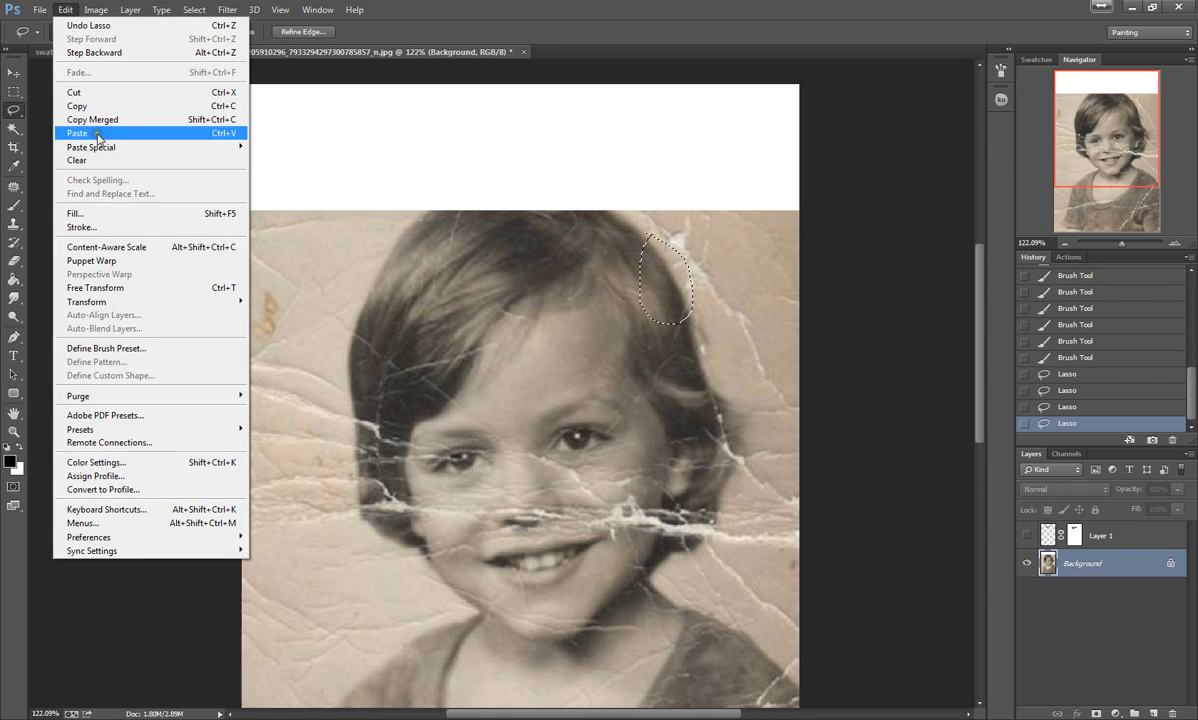
left_click(95, 106)
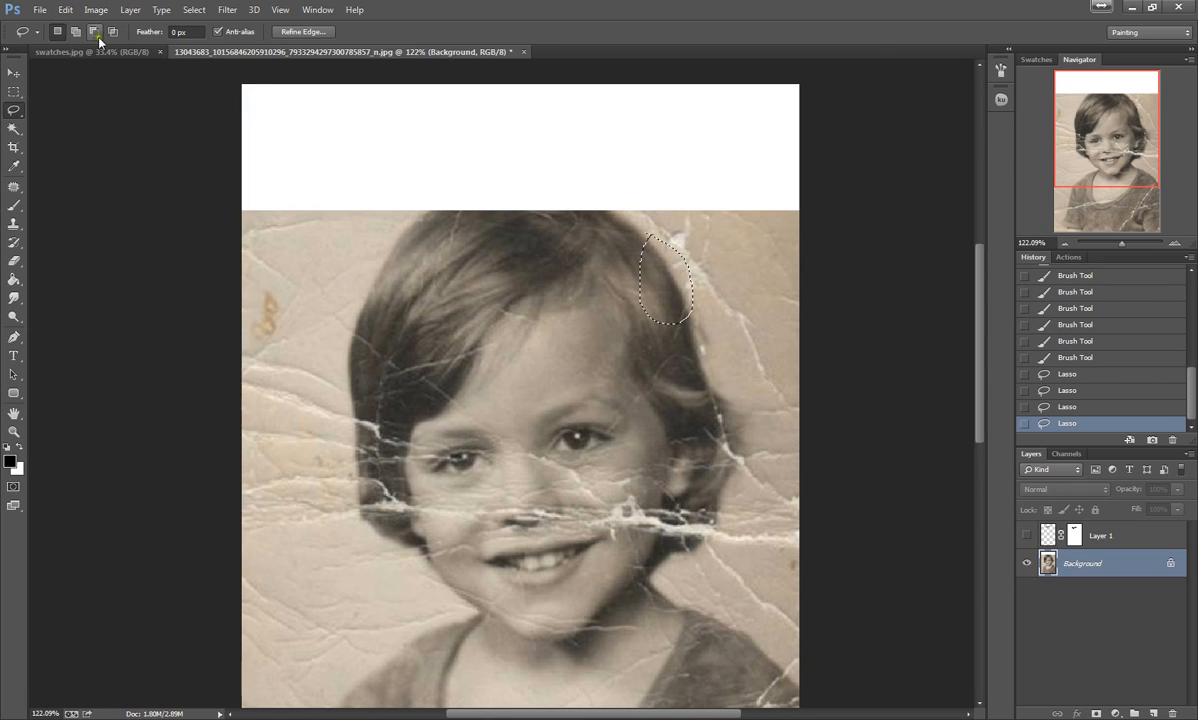
left_click(65, 10)
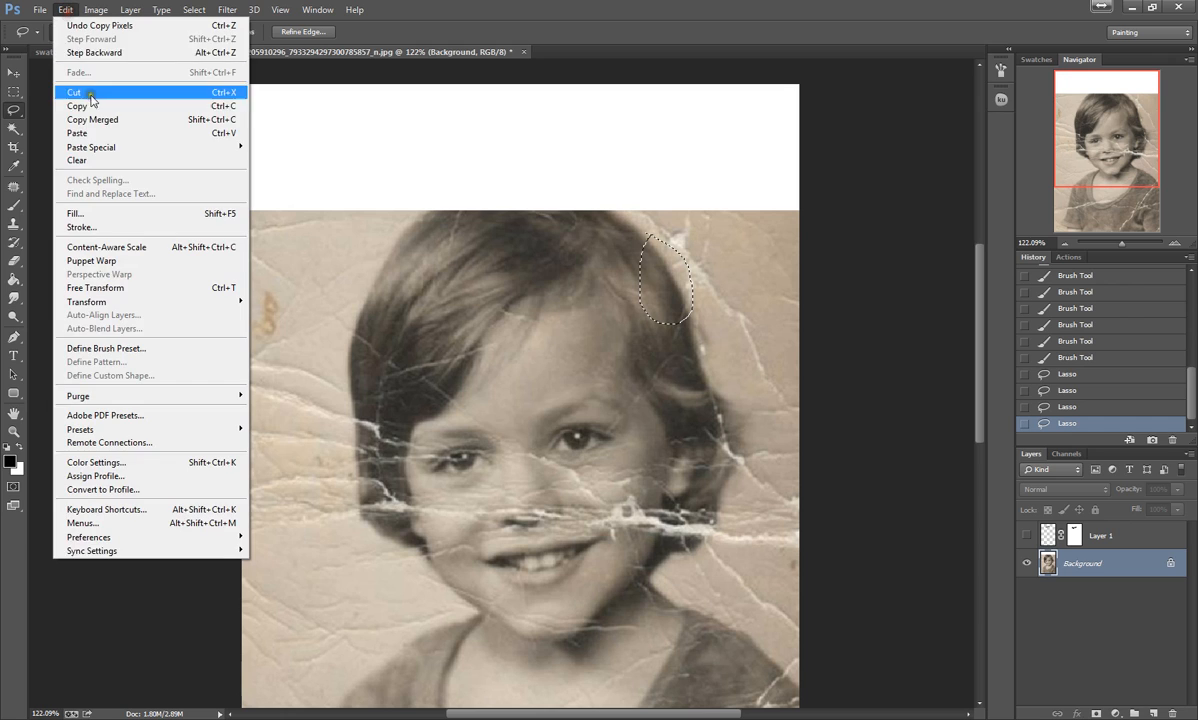
left_click(97, 134)
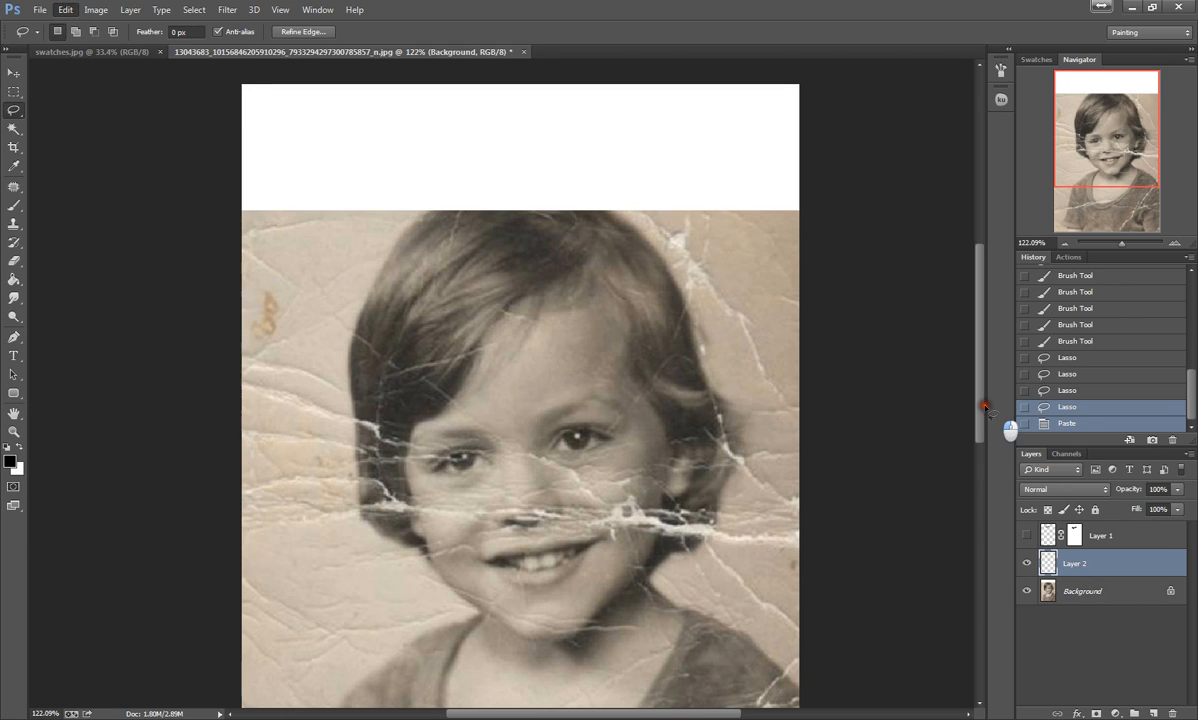
left_click(1111, 531)
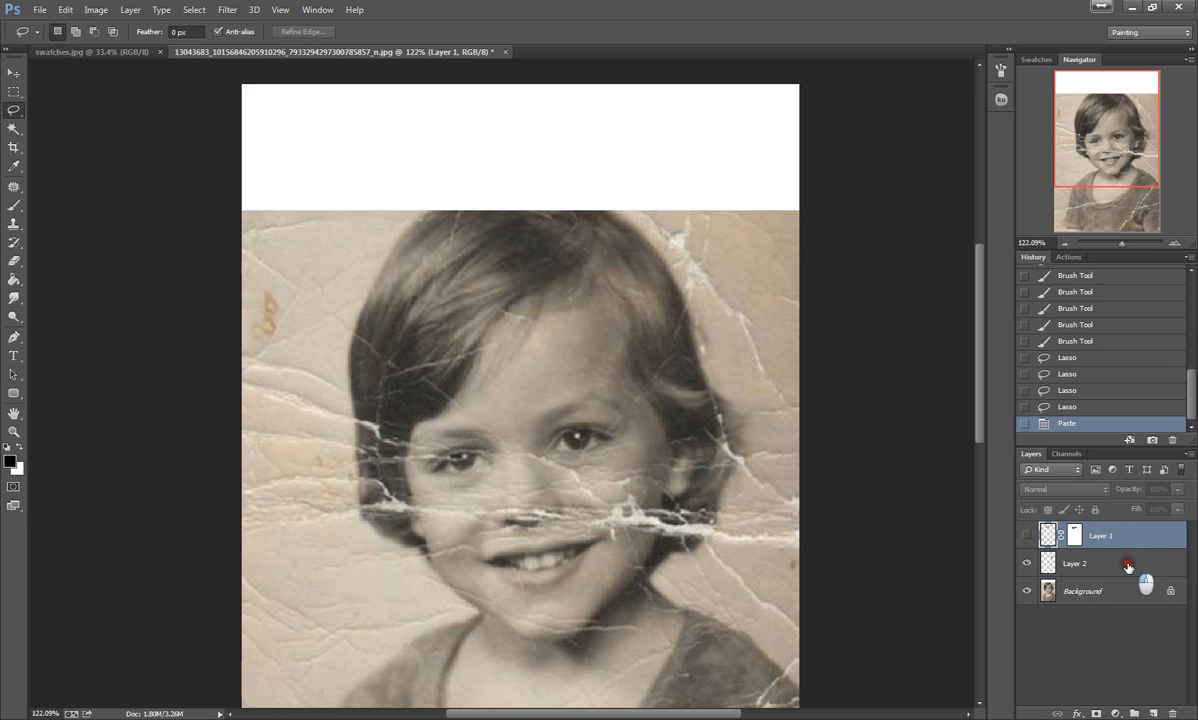
key("space")
double_click(1126, 540)
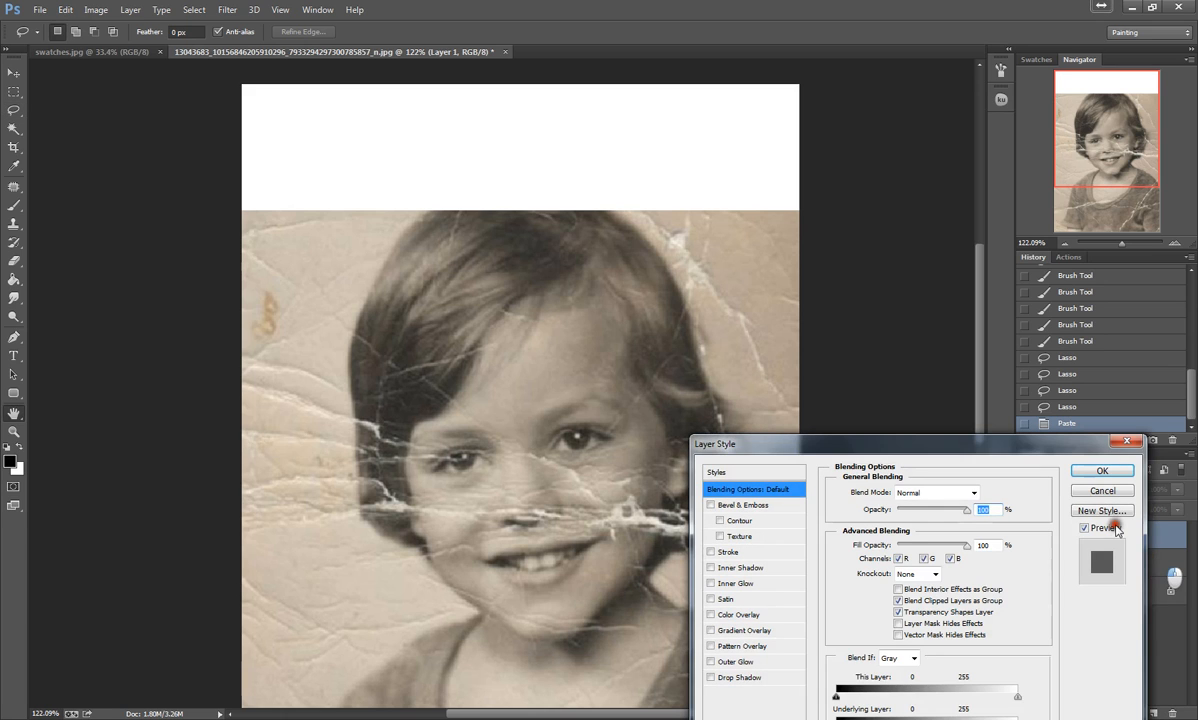
left_click(1112, 491)
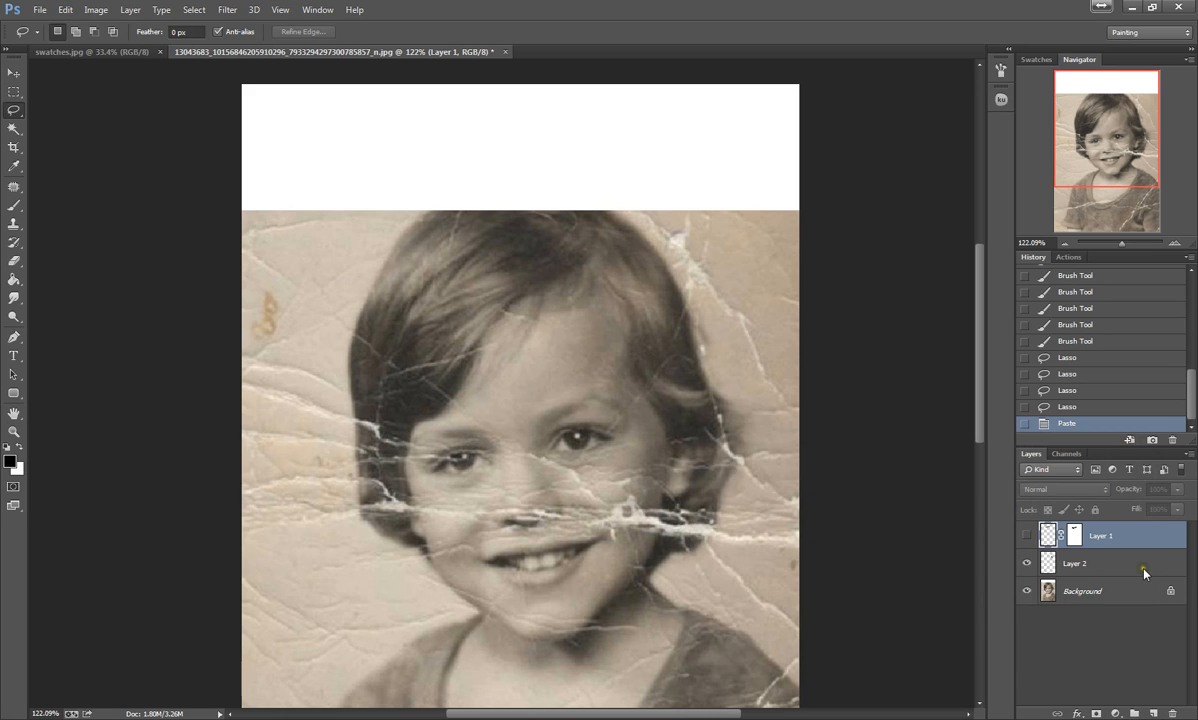
left_click_drag(1132, 572, 1129, 537)
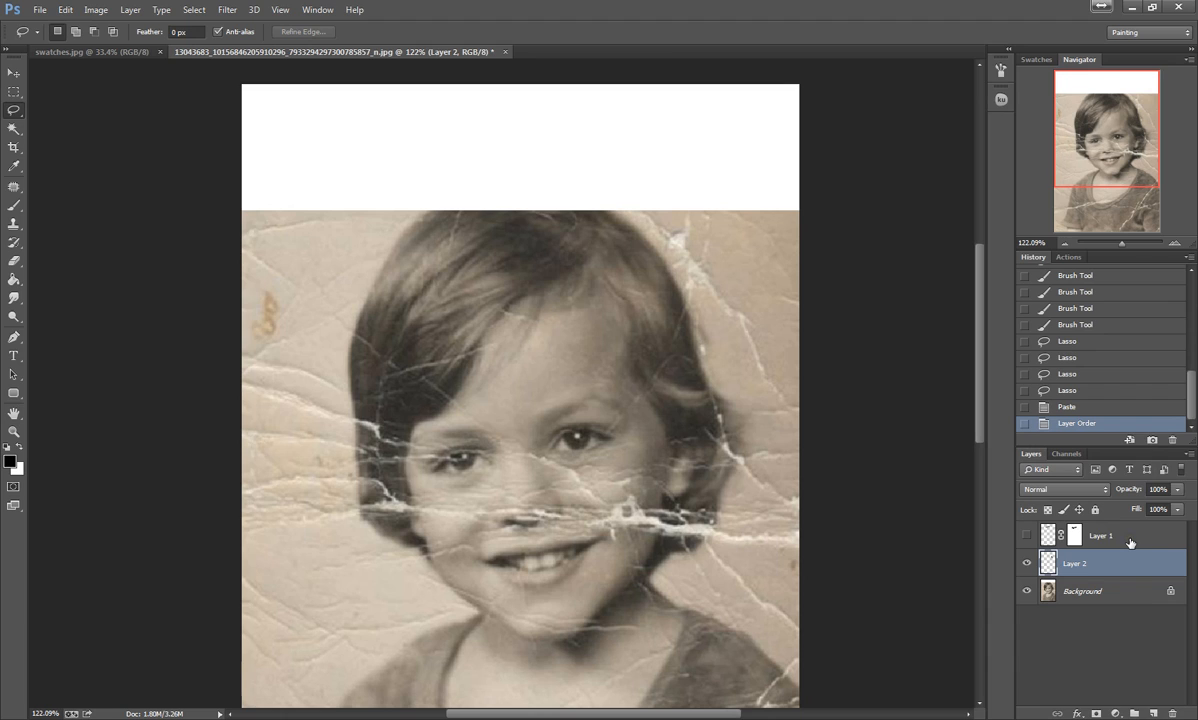
left_click_drag(1130, 541, 1135, 578)
left_click(1145, 540)
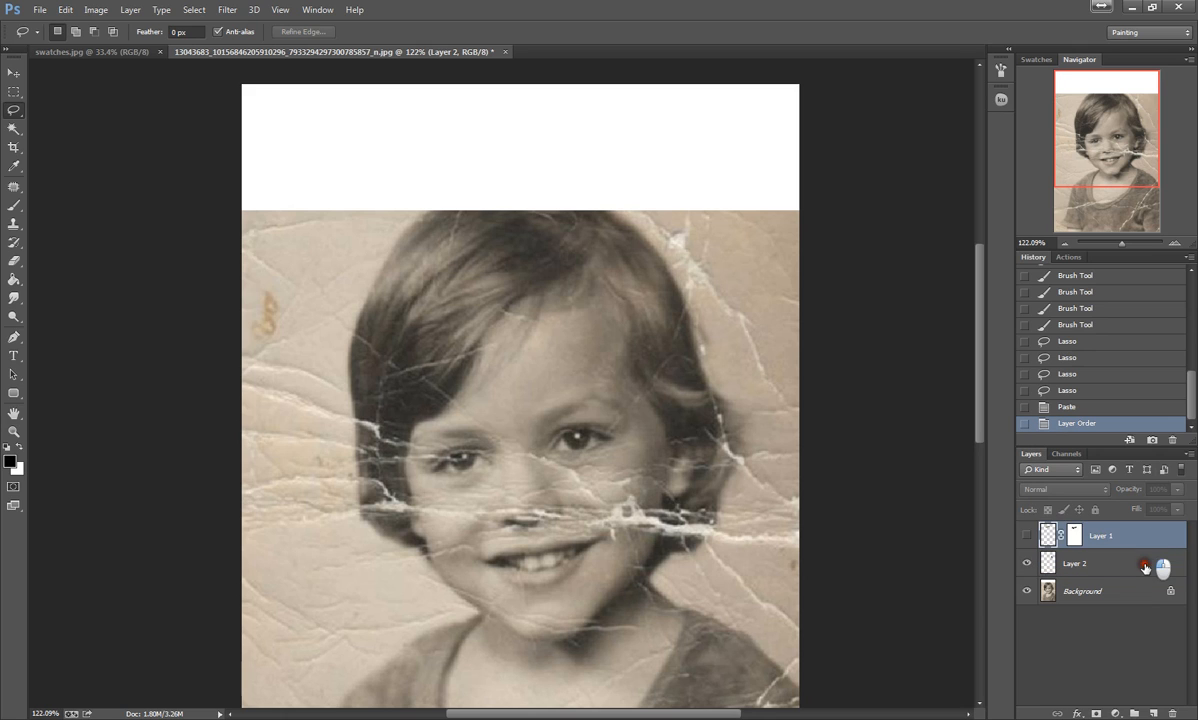
double_click(1130, 541)
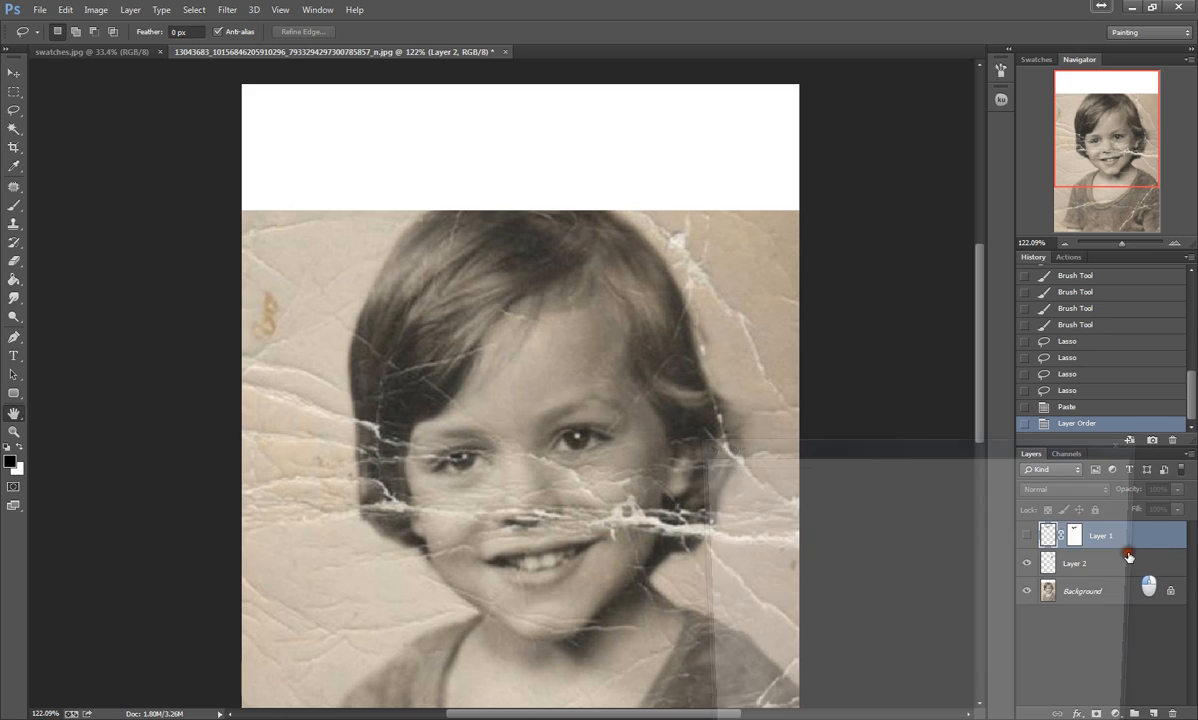
left_click(1111, 488)
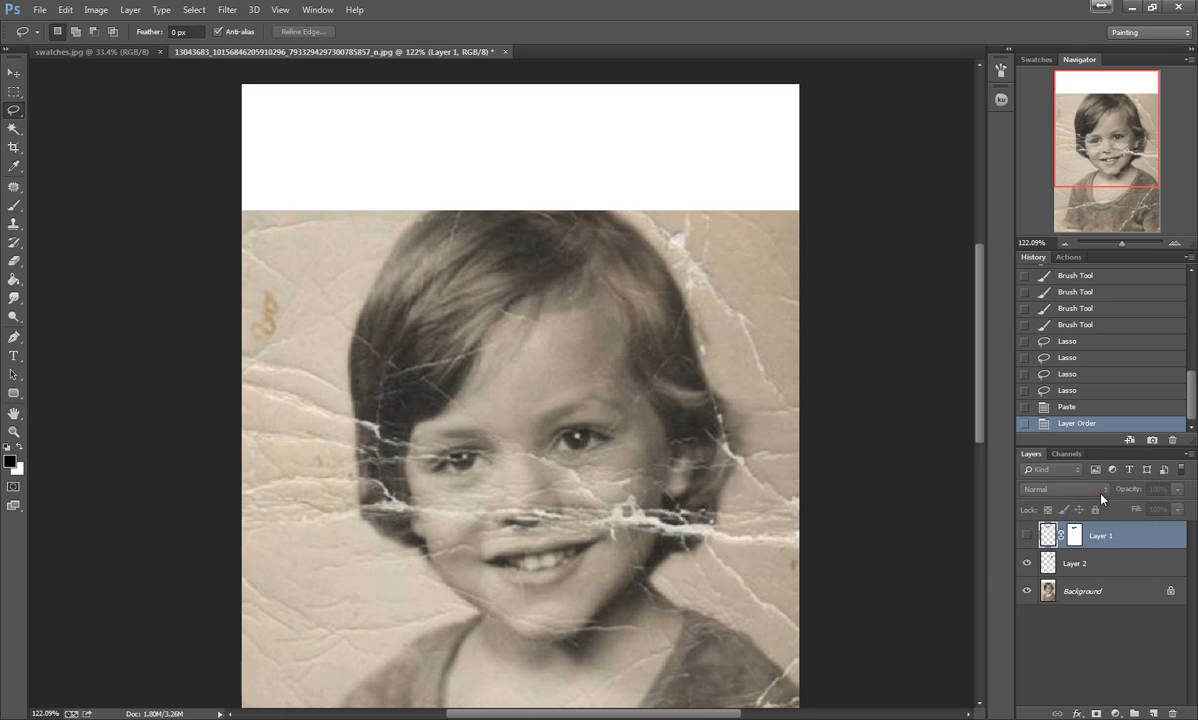
left_click(1137, 558)
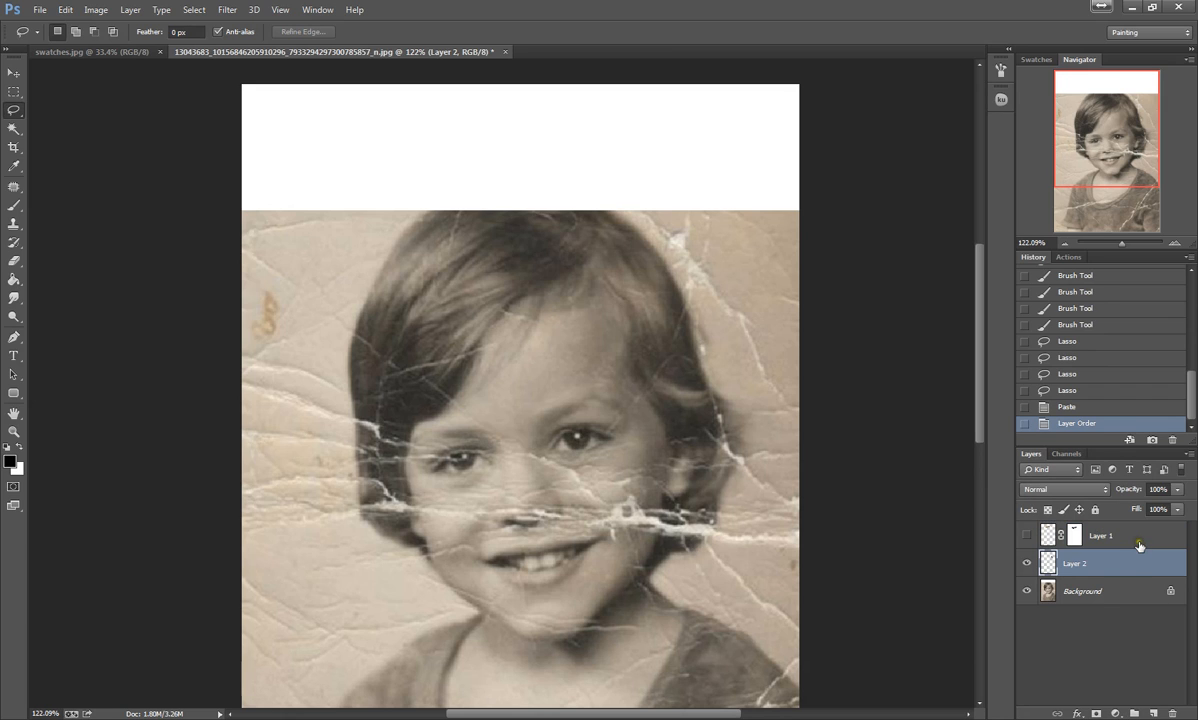
left_click_drag(1139, 544, 1139, 561)
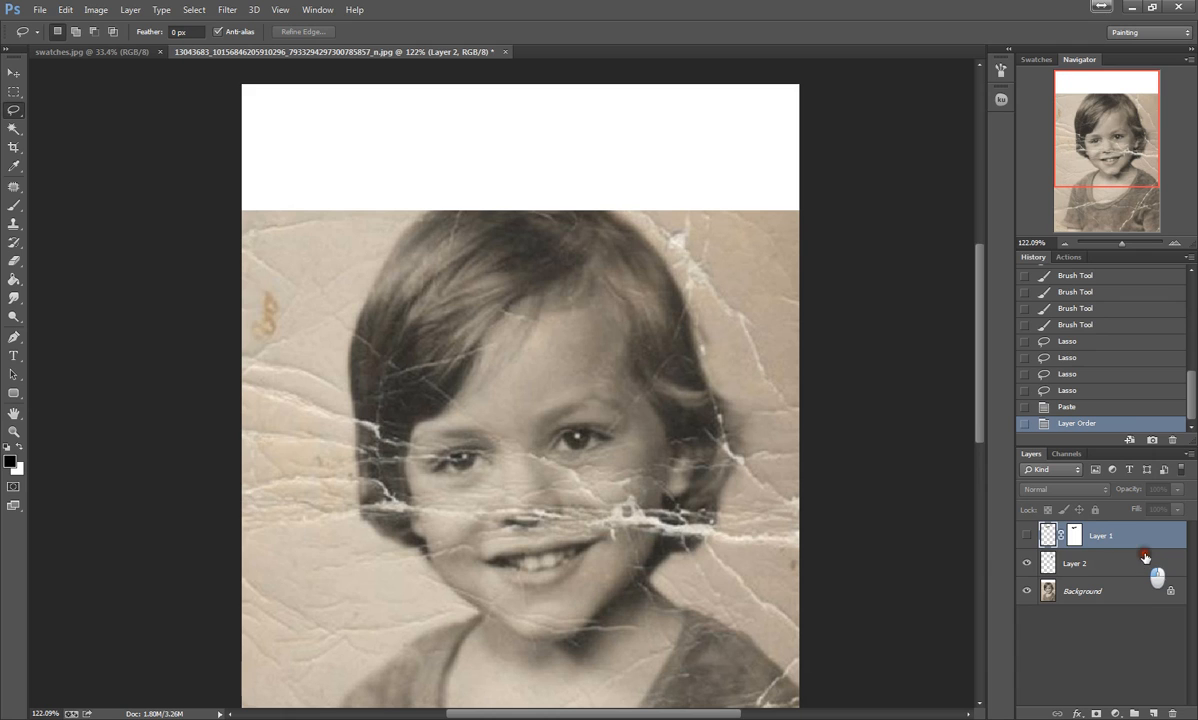
double_click(1129, 544)
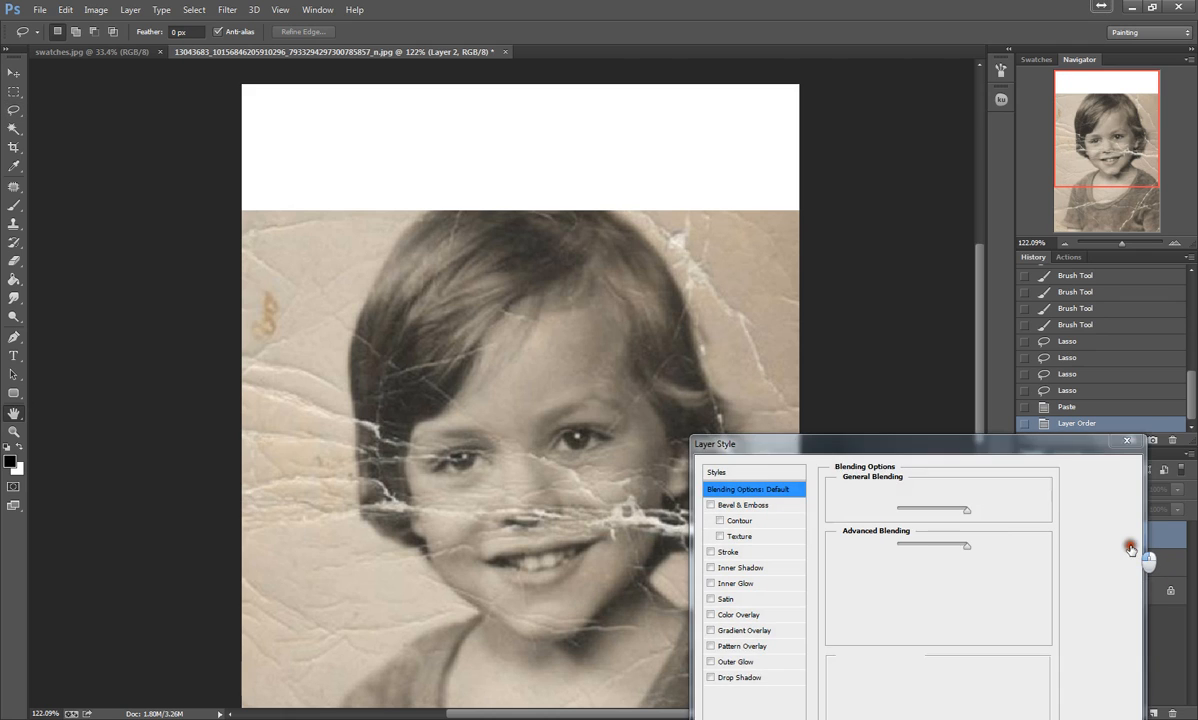
left_click(1119, 487)
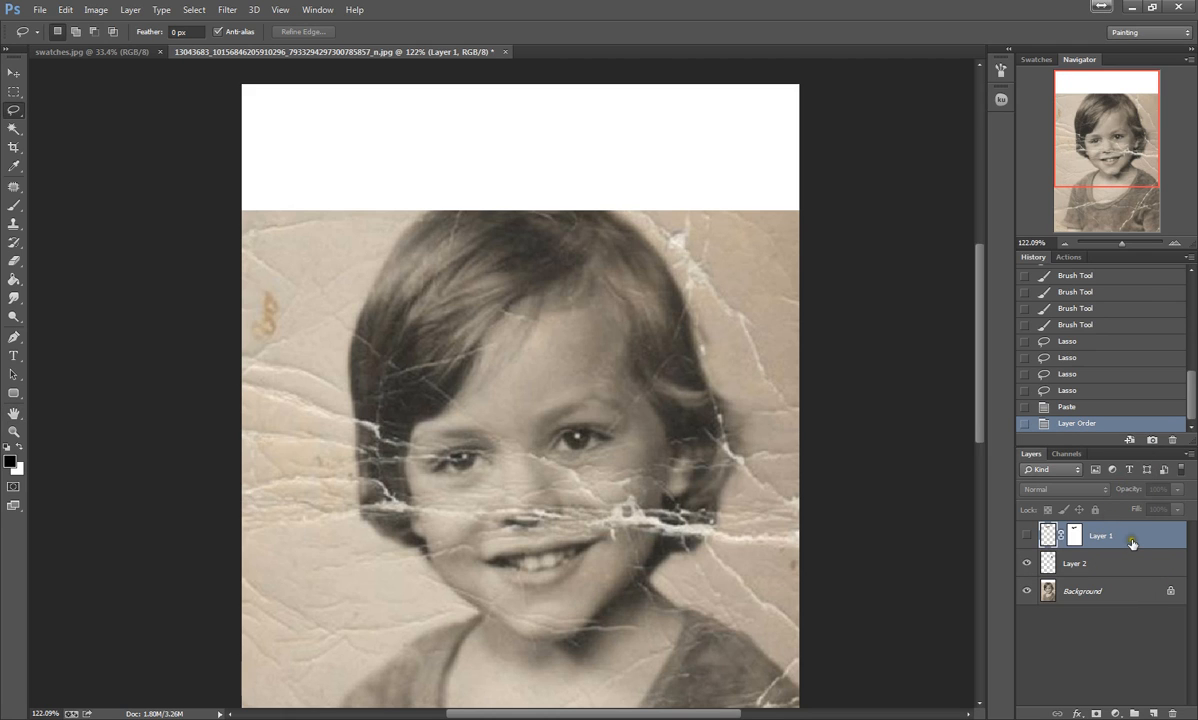
mouse_move(1133, 543)
left_mouse_down()
mouse_move(1134, 582)
mouse_move(1131, 568)
left_mouse_up()
double_click(1131, 568)
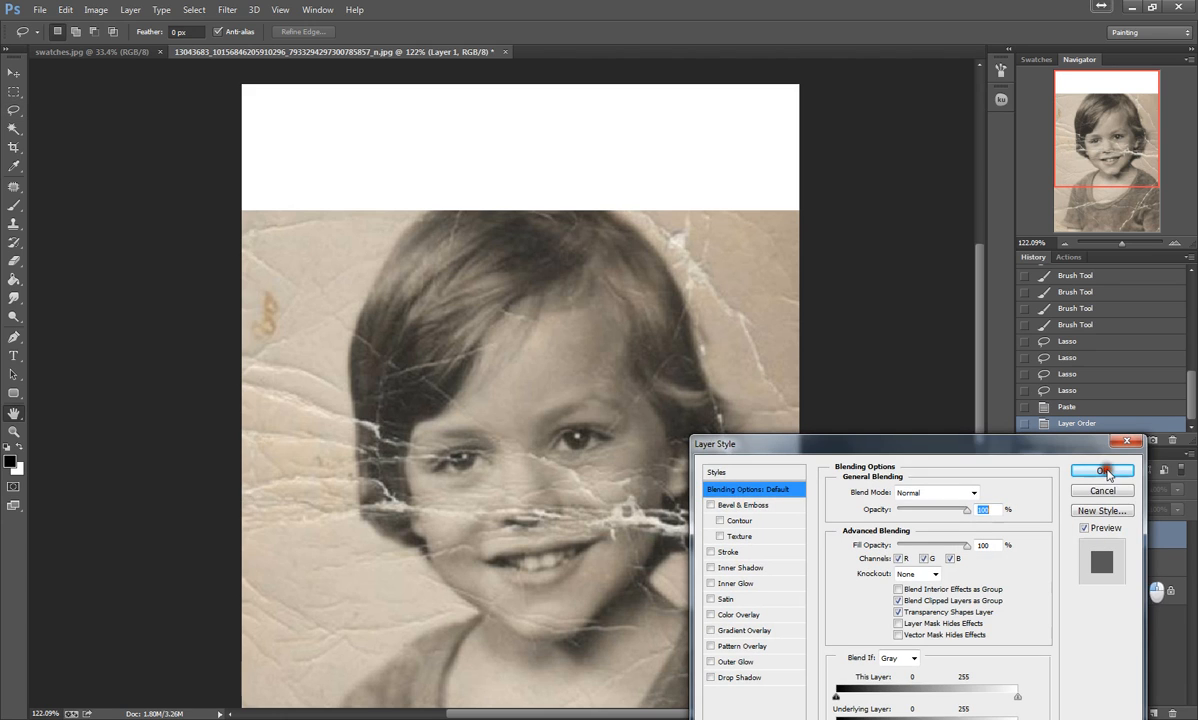
left_click(1102, 491)
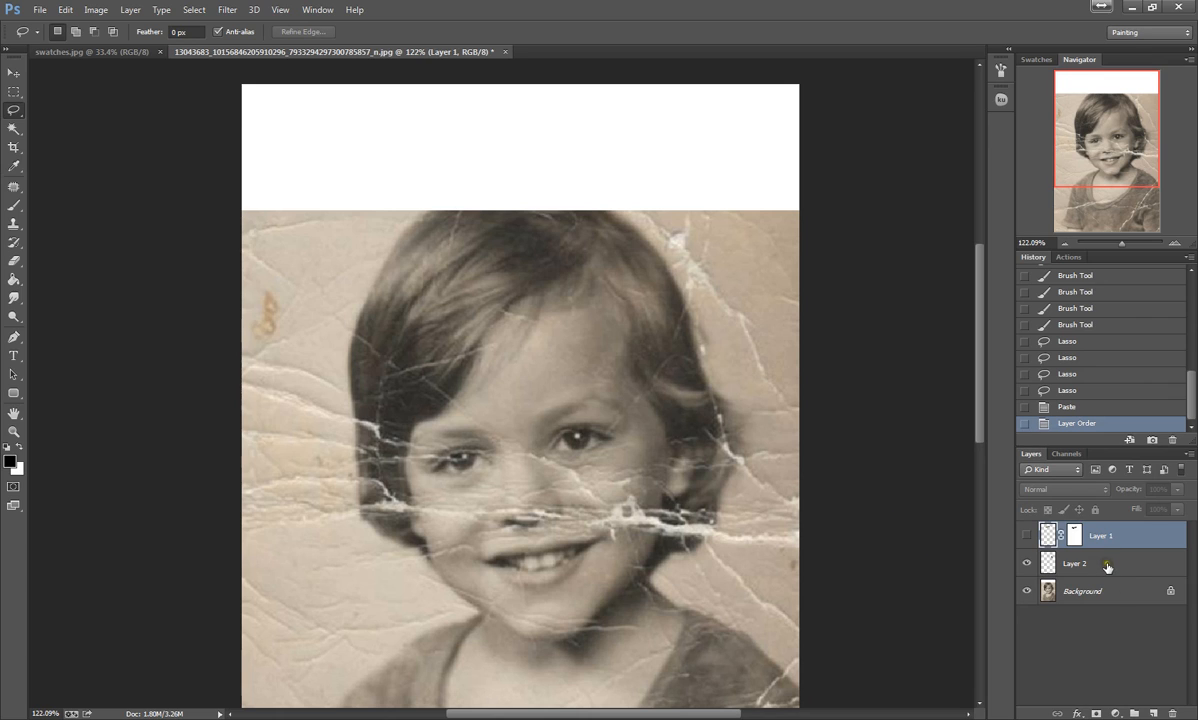
Move Layer 2 above Layer 1 in the layer stack and make Layer 1 visible again.
left_click_drag(1107, 567, 1100, 533)
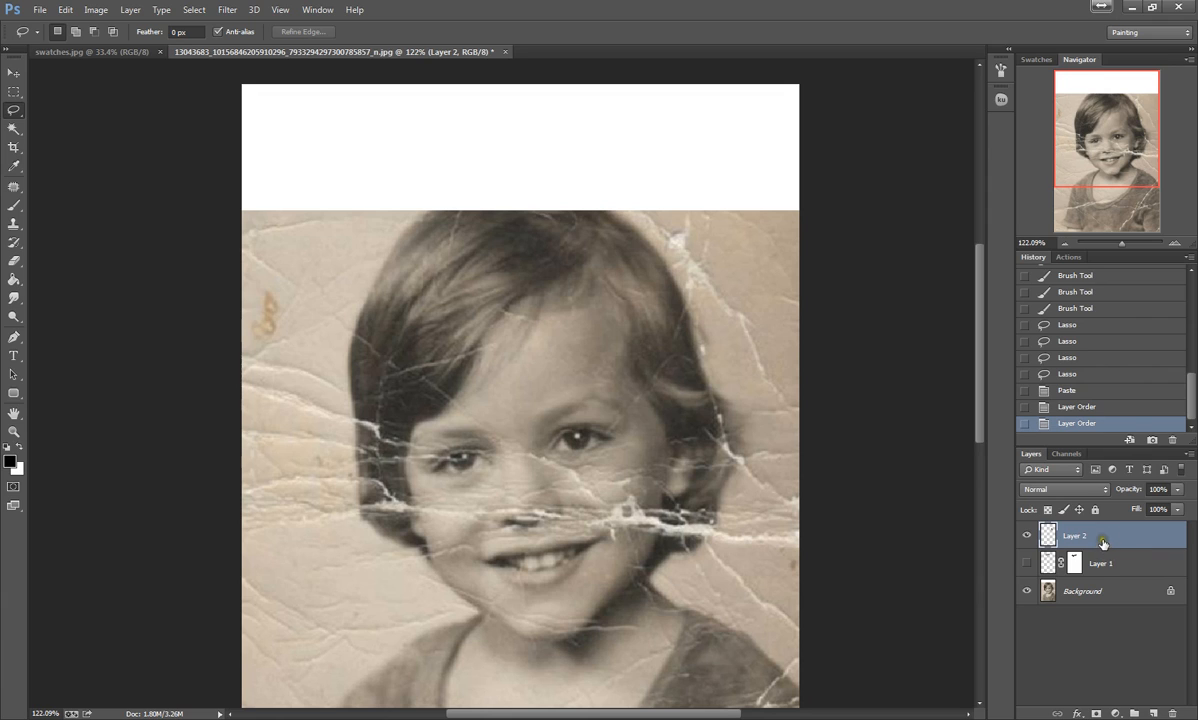
left_click(1026, 565)
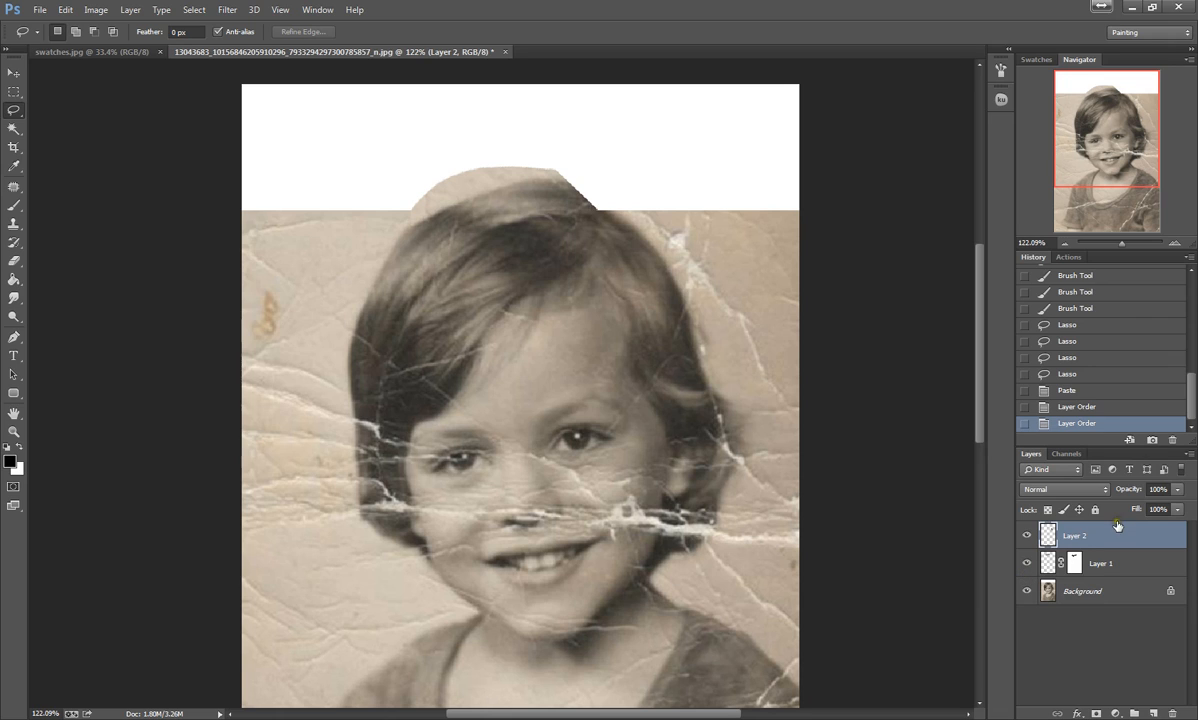
Move the Layer 2 hair patch straight up so it overlaps the white canvas beside the crown.
left_click(14, 73)
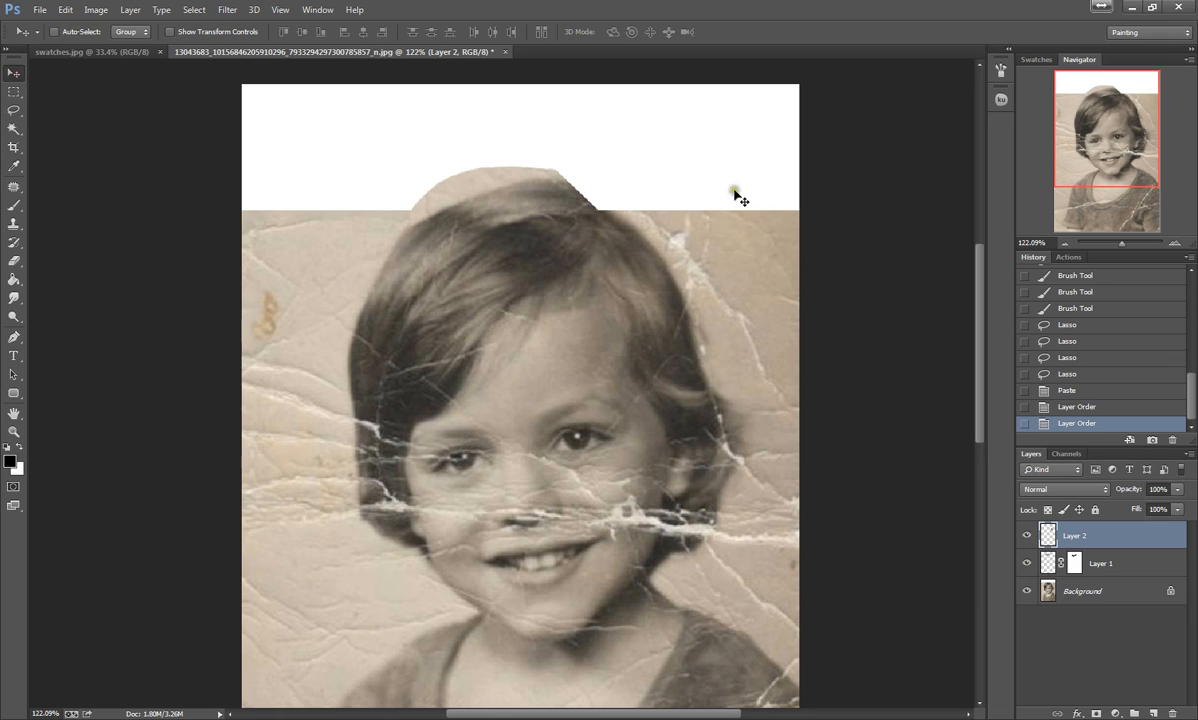
left_click_drag(656, 281, 657, 177)
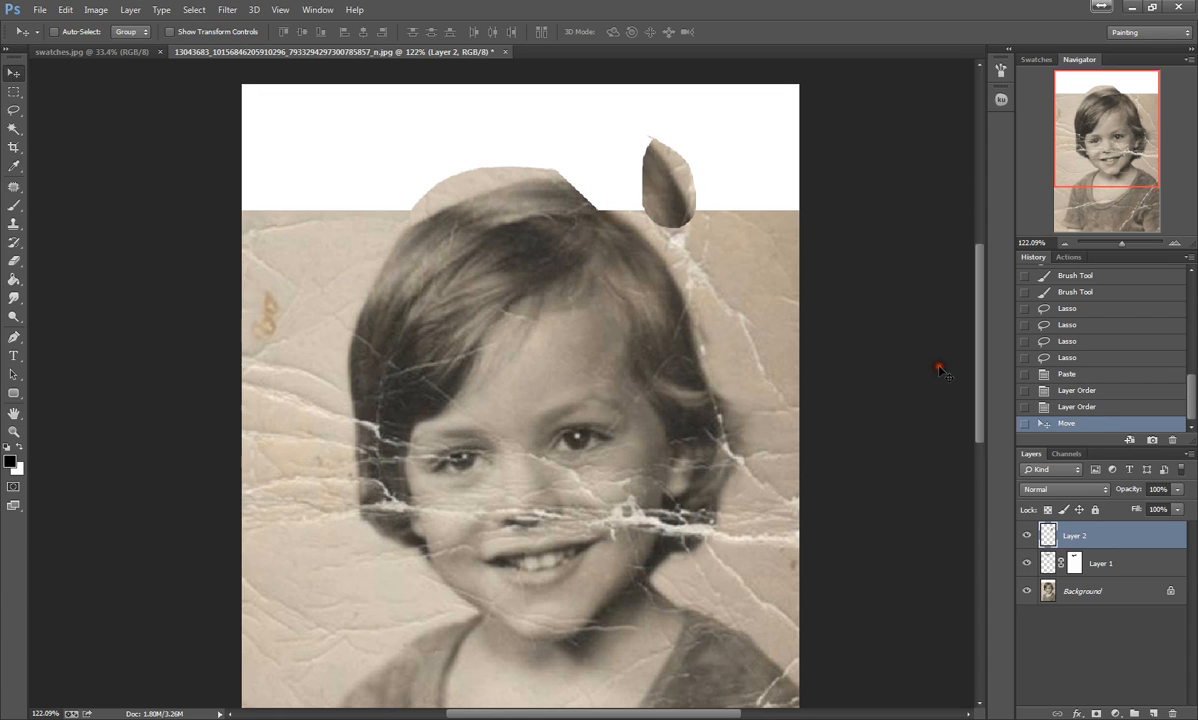
Lower Layer 2's opacity to 56% and rotate the hair patch about -37.7°, placing it over the white gap at the crown.
left_click(1175, 495)
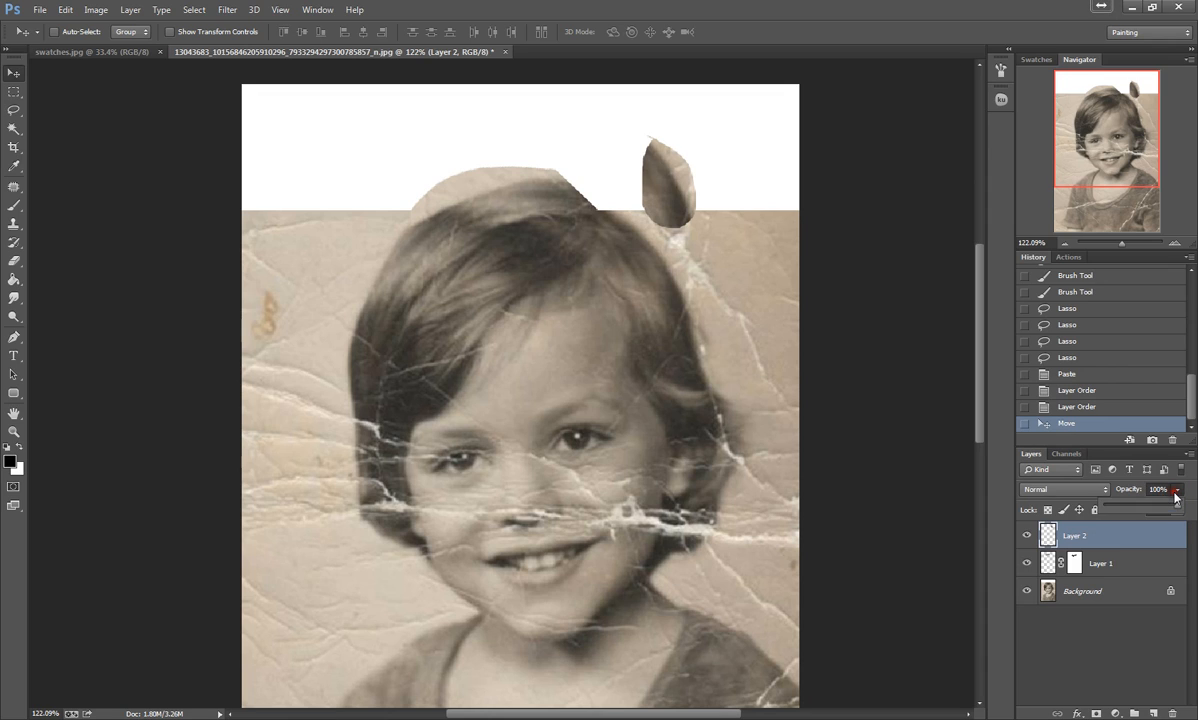
left_click(1143, 509)
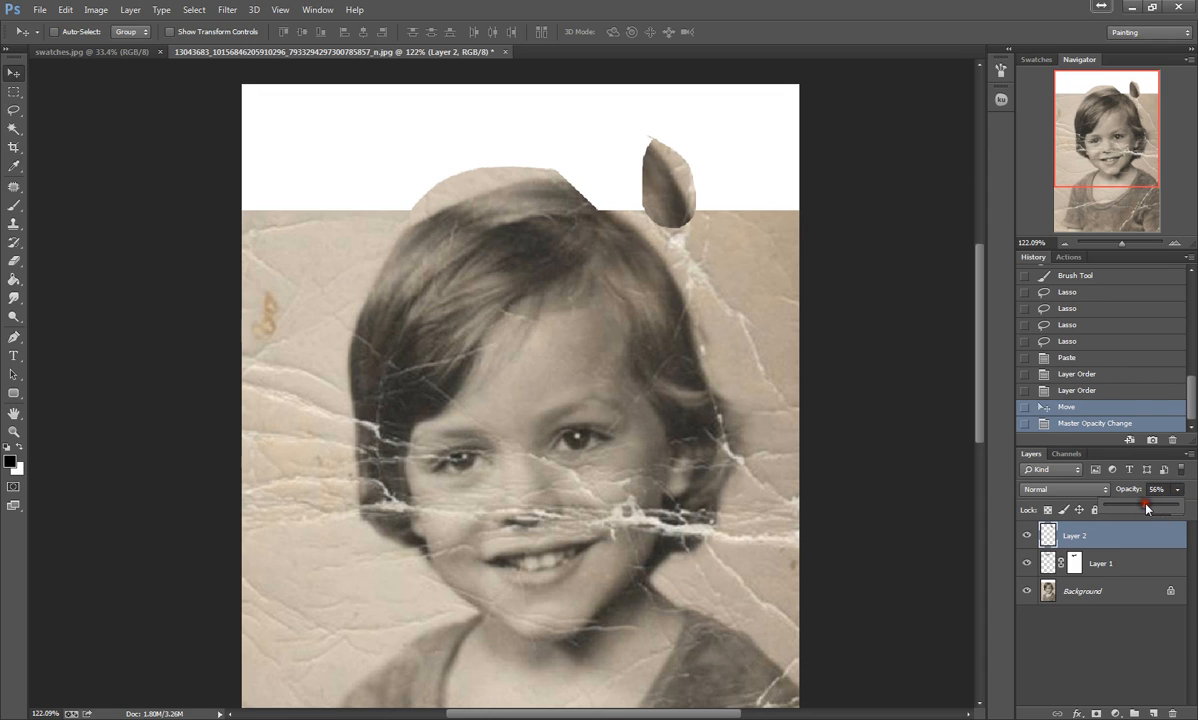
left_click(96, 12)
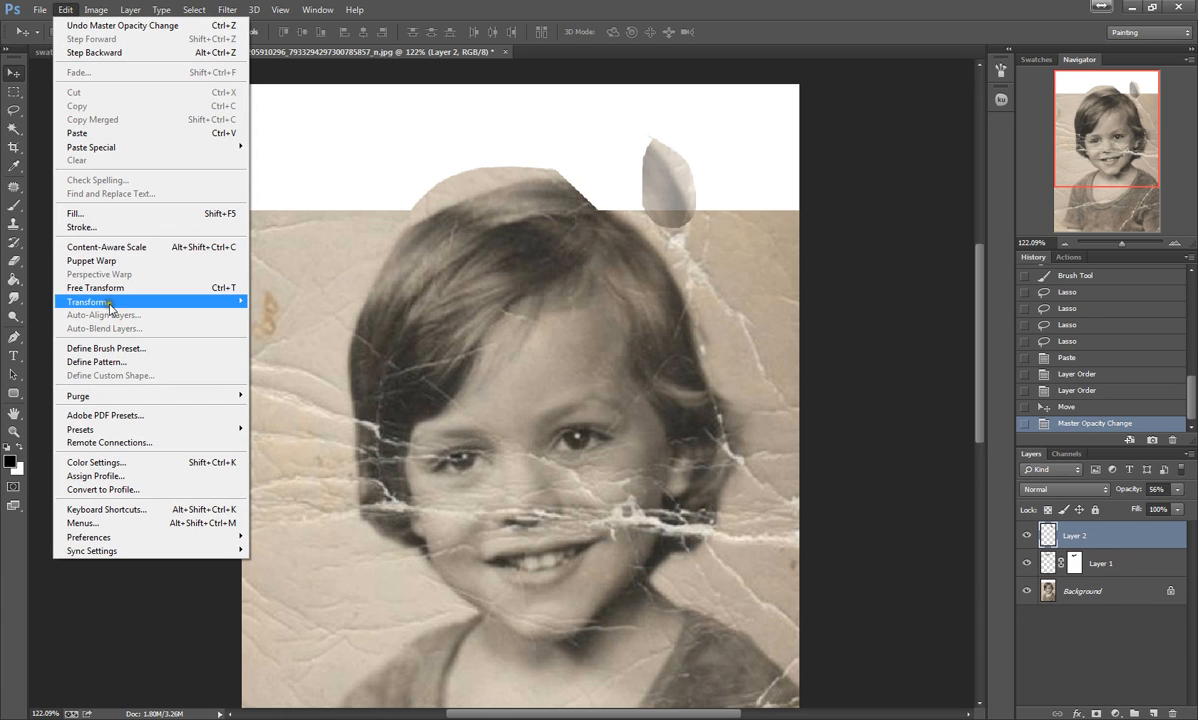
mouse_move(120, 301)
left_click(272, 335)
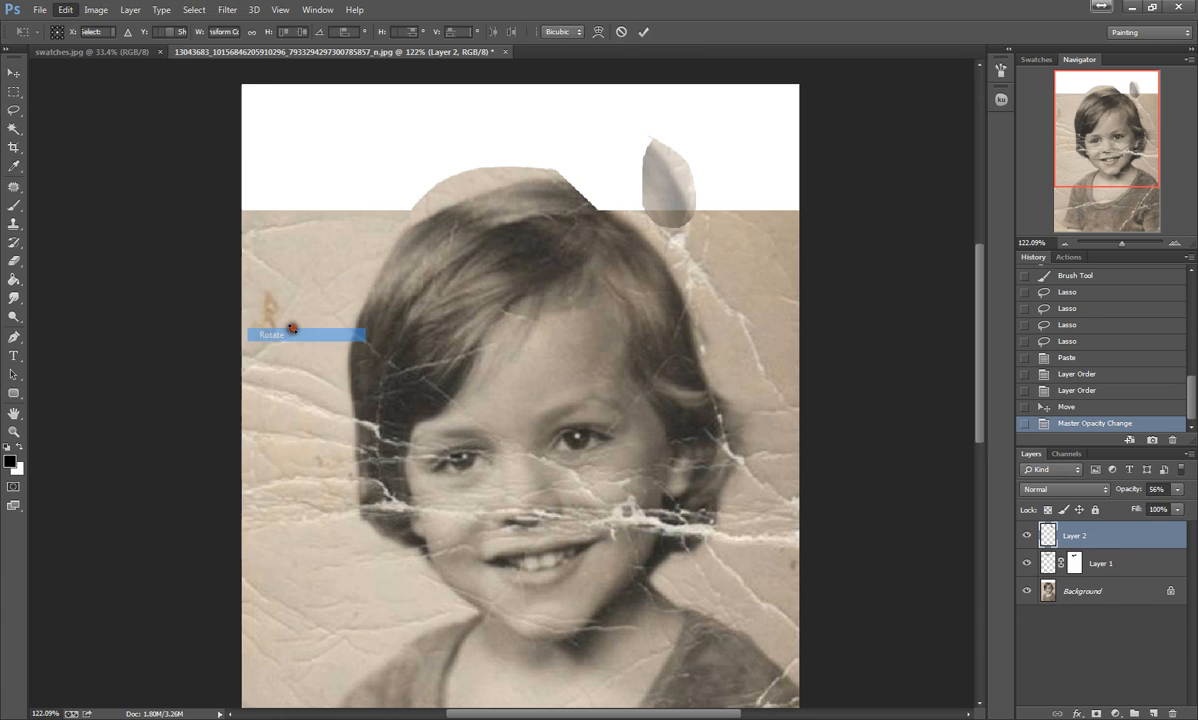
left_click_drag(616, 124, 595, 164)
left_click_drag(662, 198, 594, 212)
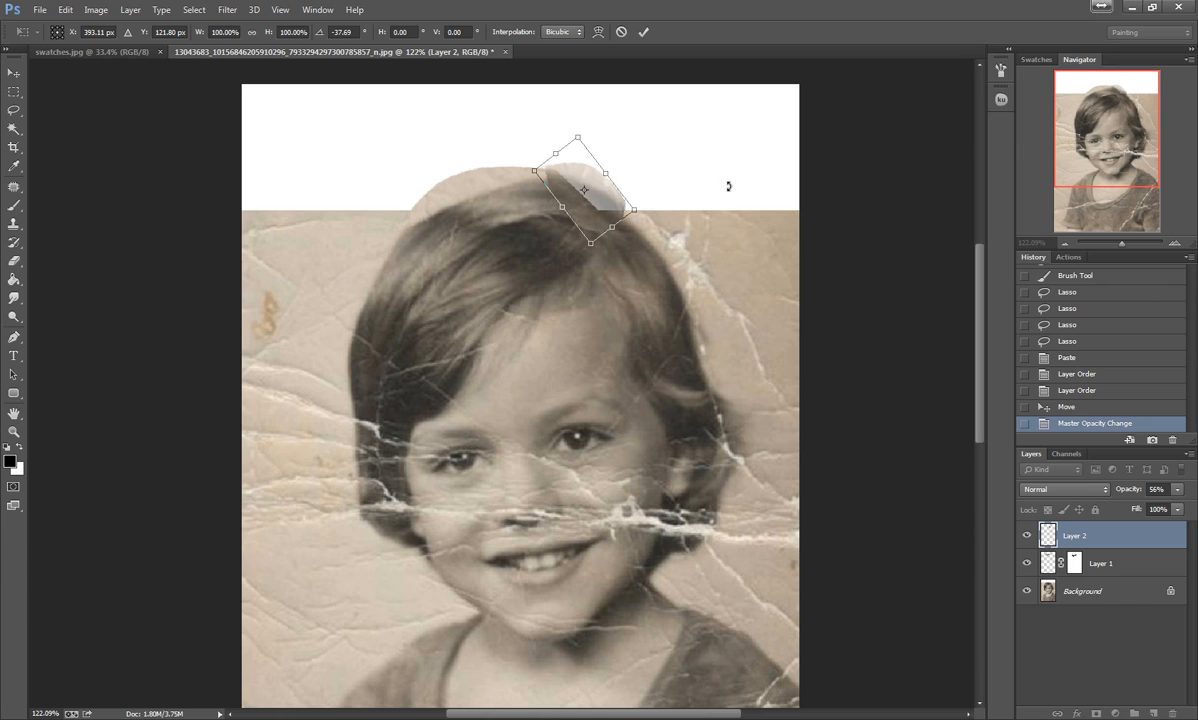
key("Return")
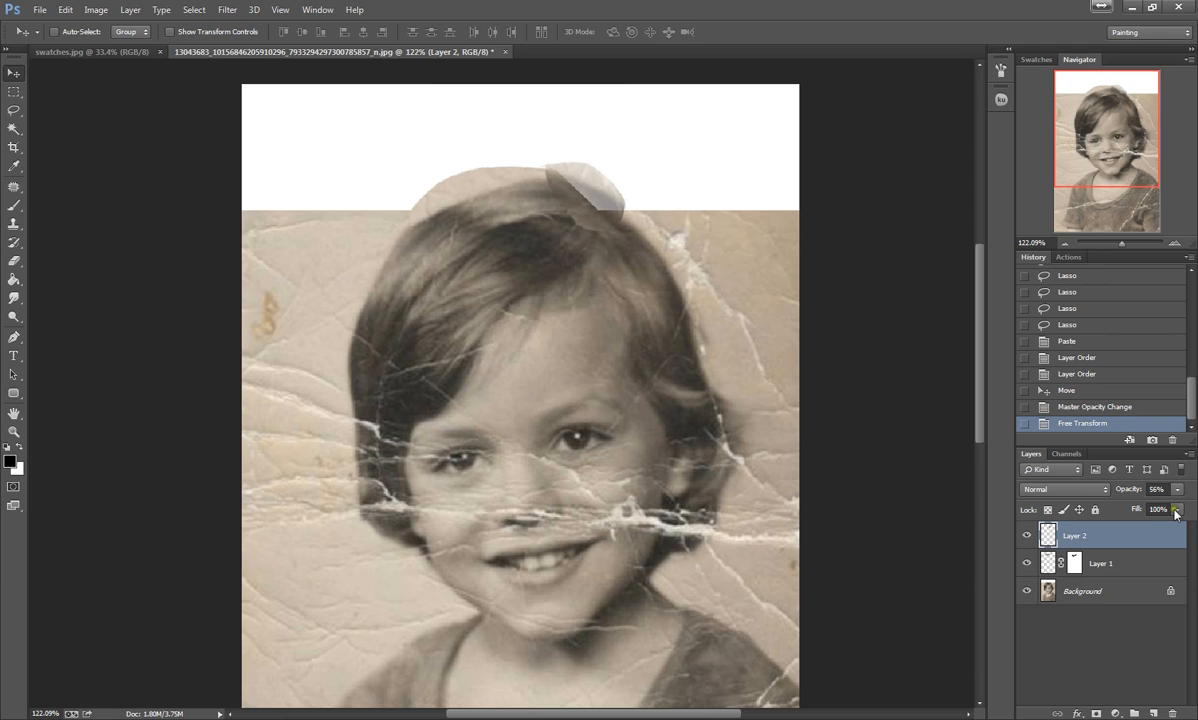
Restore Layer 2's opacity to 100% and shift the patch slightly down and right to line up with the hair outline.
left_click_drag(1177, 489, 1195, 508)
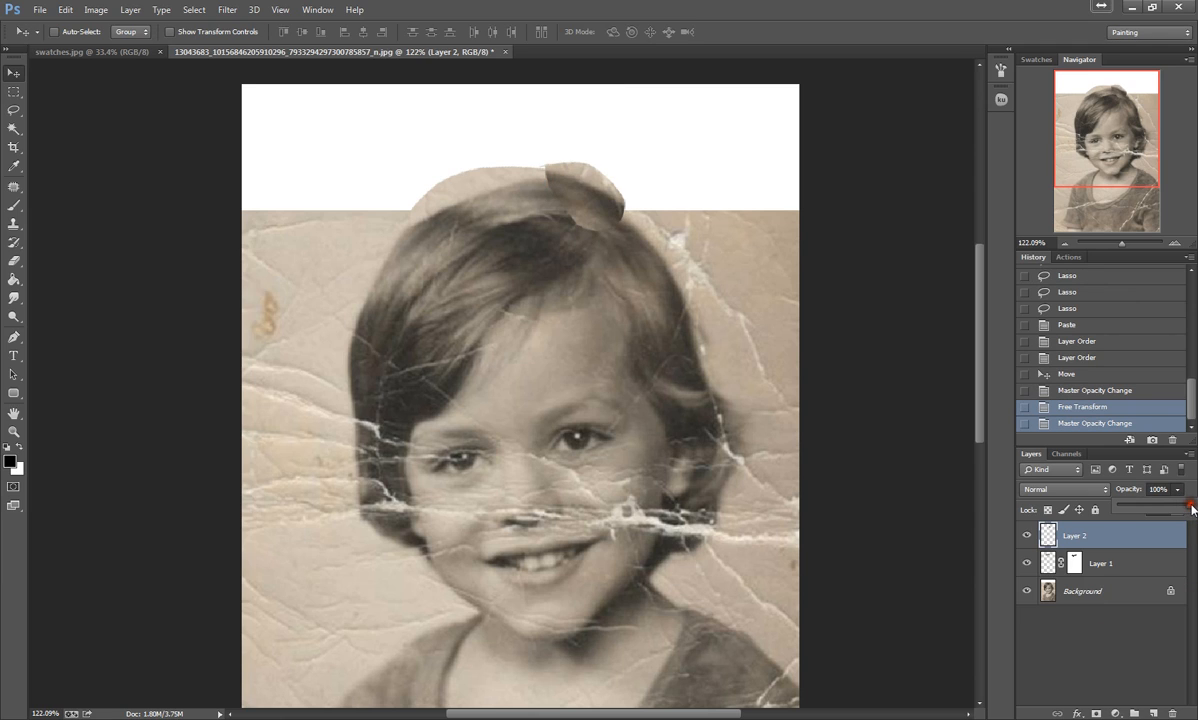
left_click_drag(597, 221, 631, 228)
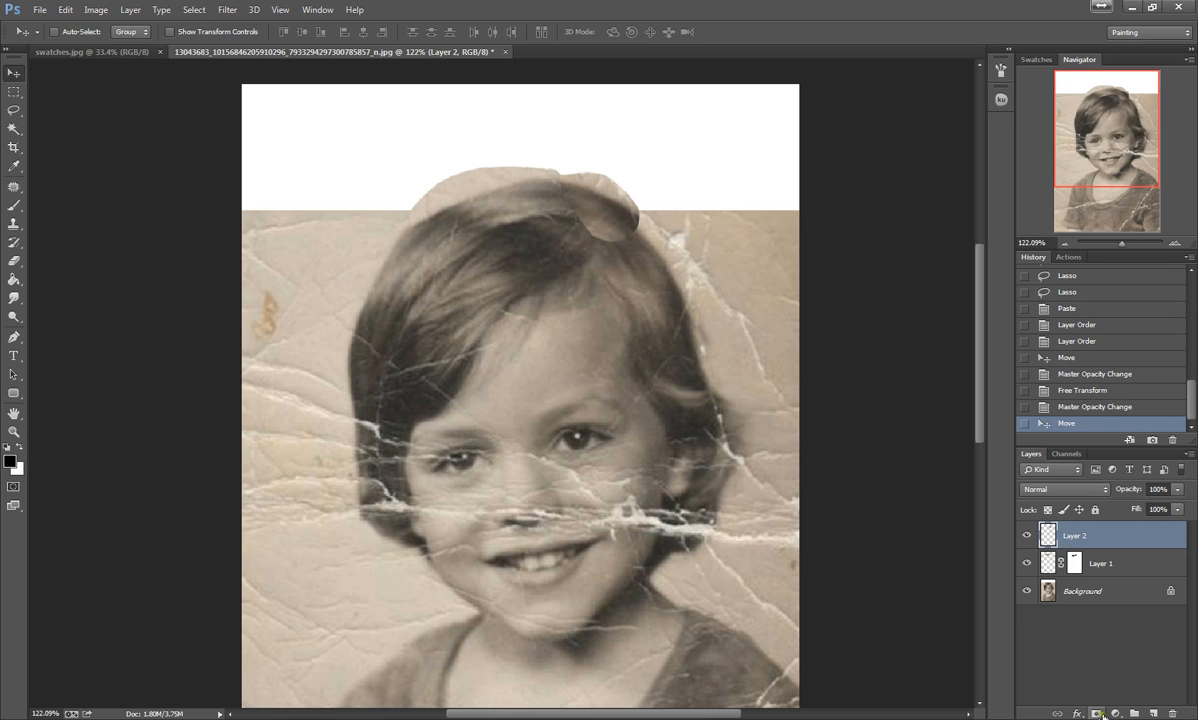
Add a layer mask to Layer 2 and paint it black with the size 20 brush to blend the patch's edges into the hair.
left_click(1097, 713)
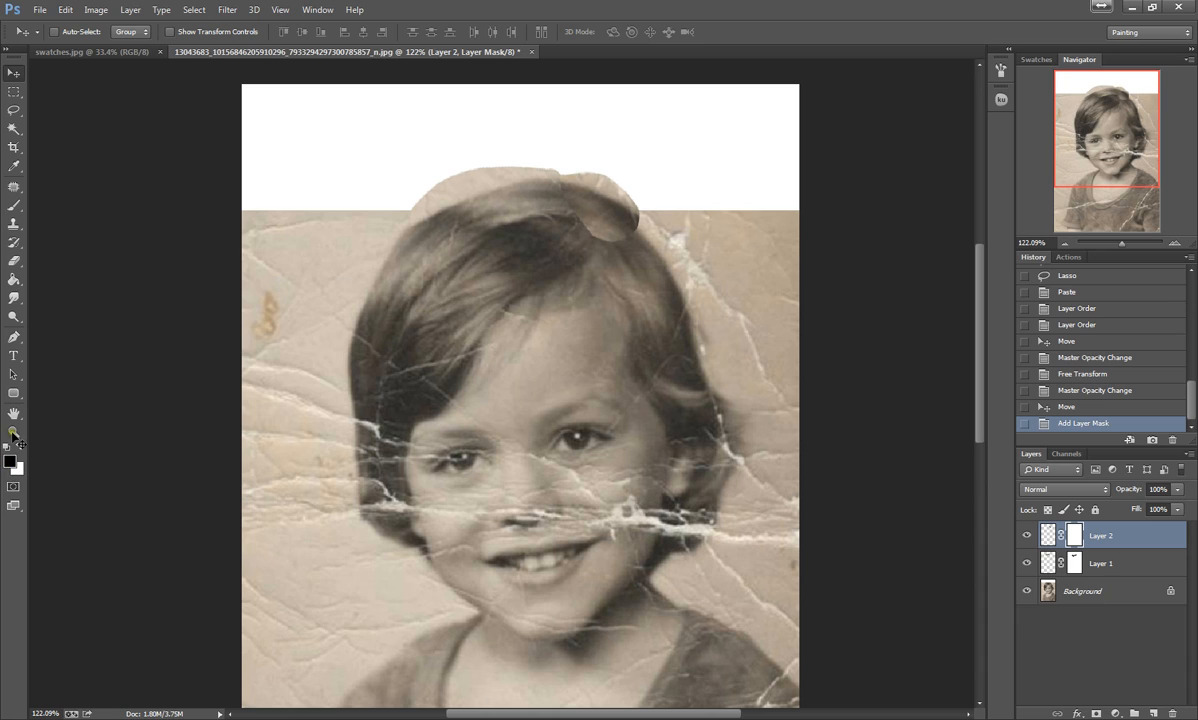
left_click(14, 204)
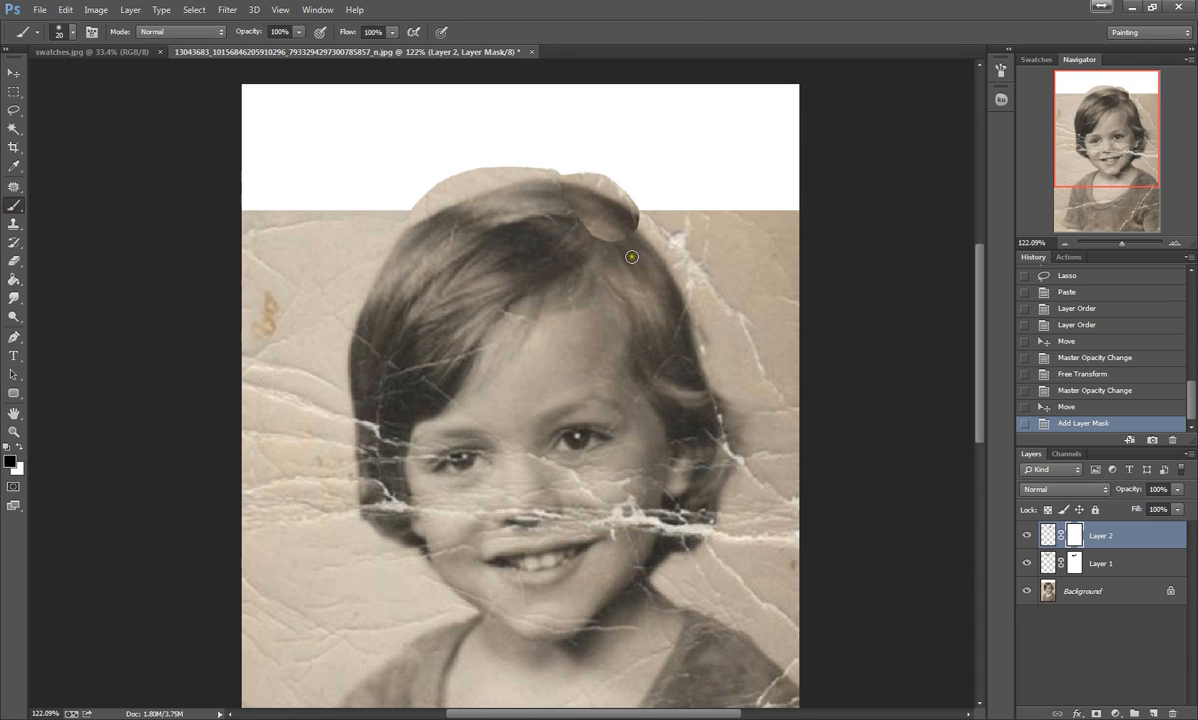
mouse_move(630, 236)
left_mouse_down()
mouse_move(594, 235)
mouse_move(583, 220)
mouse_move(602, 237)
mouse_move(543, 216)
mouse_move(588, 233)
left_mouse_up()
left_click_drag(532, 195, 528, 190)
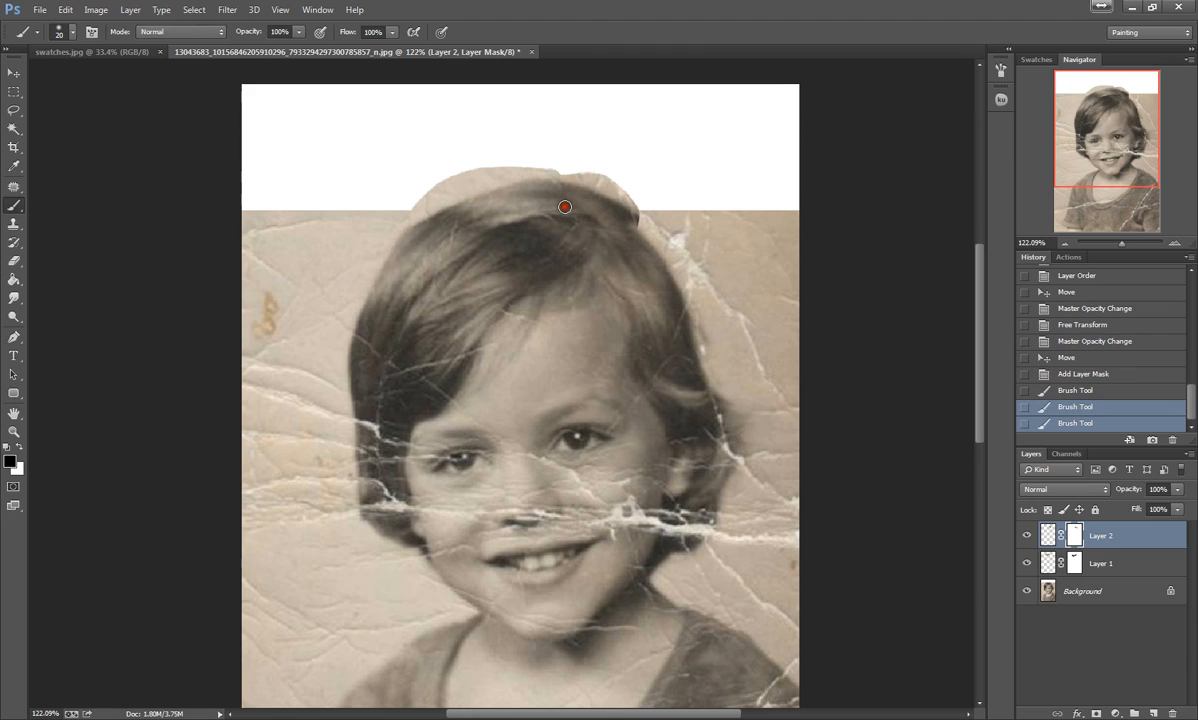
mouse_move(609, 248)
left_mouse_down()
mouse_move(635, 219)
mouse_move(648, 237)
mouse_move(643, 215)
mouse_move(607, 179)
mouse_move(664, 230)
mouse_move(630, 207)
mouse_move(643, 243)
mouse_move(628, 204)
left_mouse_up()
left_click_drag(626, 203, 636, 211)
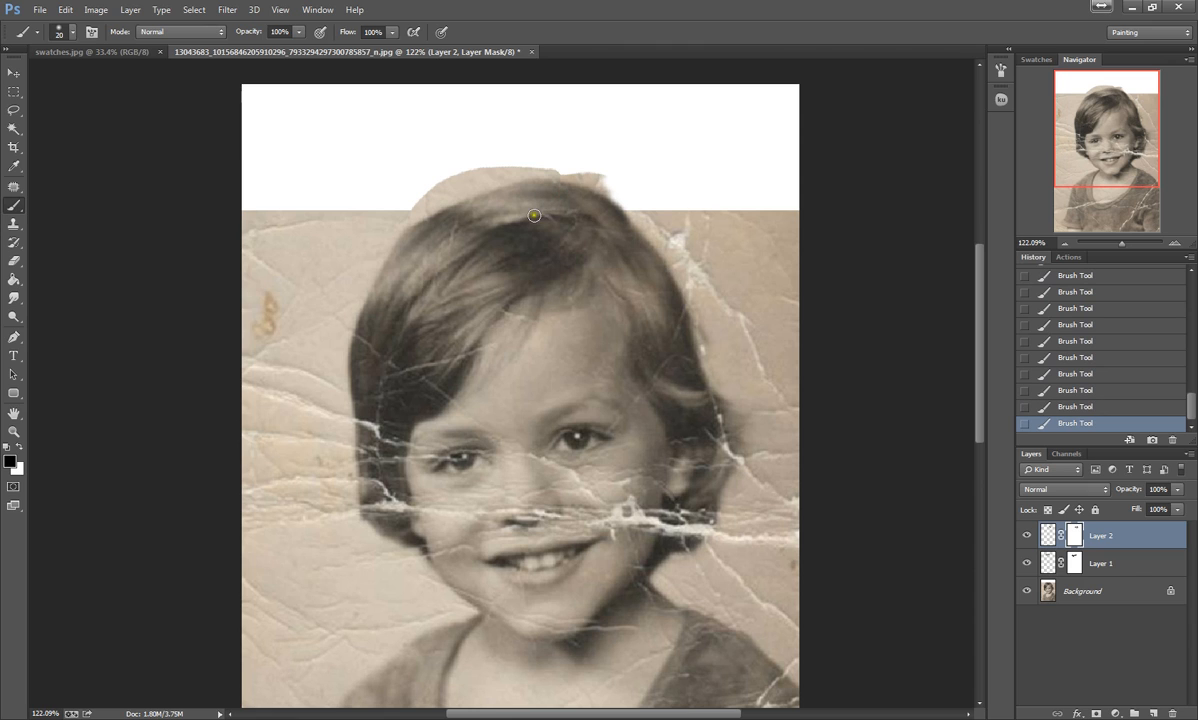
Toggle Layer 2's visibility off and on to compare the head with and without the hair patch.
scroll(585, 383, "down", 3)
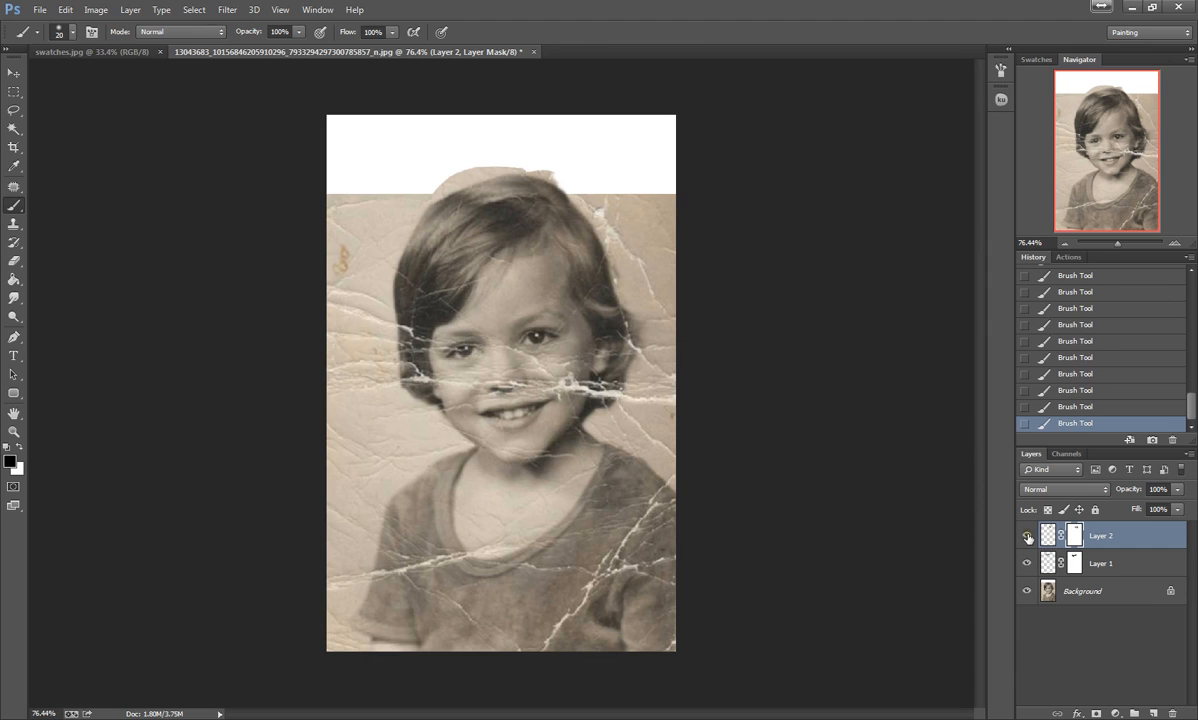
left_click(1028, 538)
left_click(1028, 538)
Paint more black on Layer 2's mask along the outer crown edge to trim the patch and refine the head's curve.
mouse_move(565, 193)
left_mouse_down()
mouse_move(571, 203)
mouse_move(560, 184)
mouse_move(564, 195)
left_mouse_up()
scroll(563, 148, "up", 1)
scroll(562, 141, "up", 4)
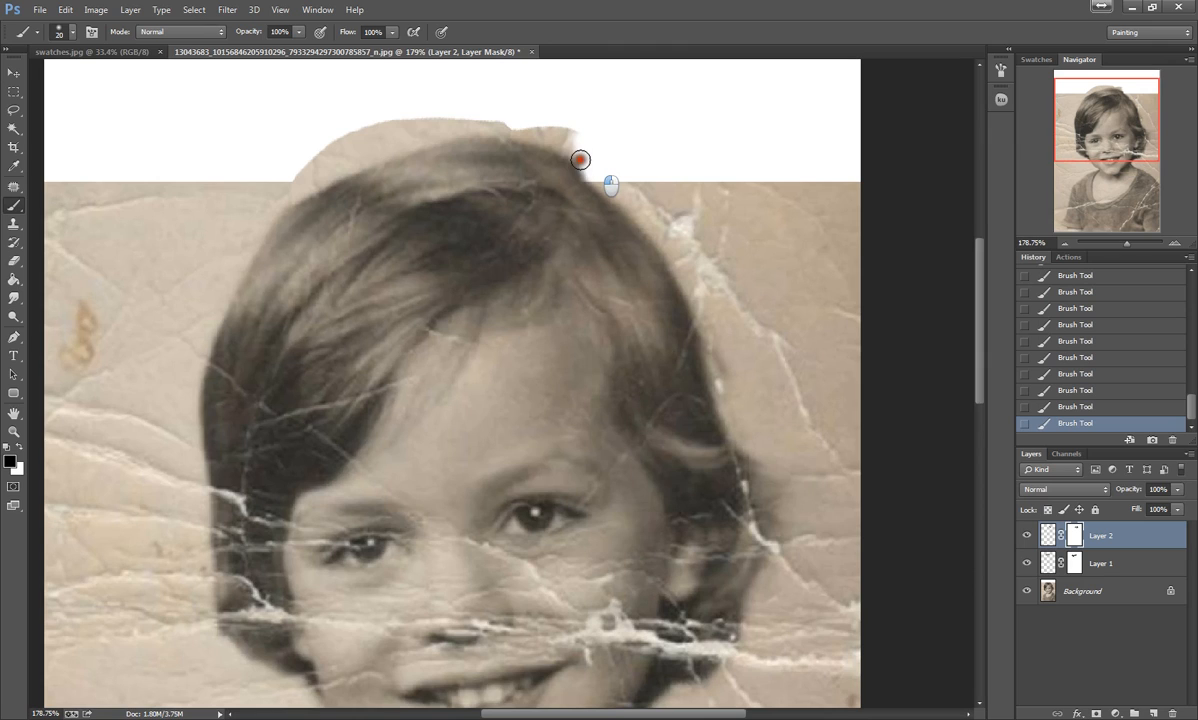
mouse_move(580, 160)
left_mouse_down()
mouse_move(560, 142)
mouse_move(590, 171)
left_mouse_up()
mouse_move(589, 170)
left_mouse_down()
mouse_move(603, 186)
mouse_move(578, 160)
mouse_move(588, 150)
mouse_move(565, 142)
left_mouse_up()
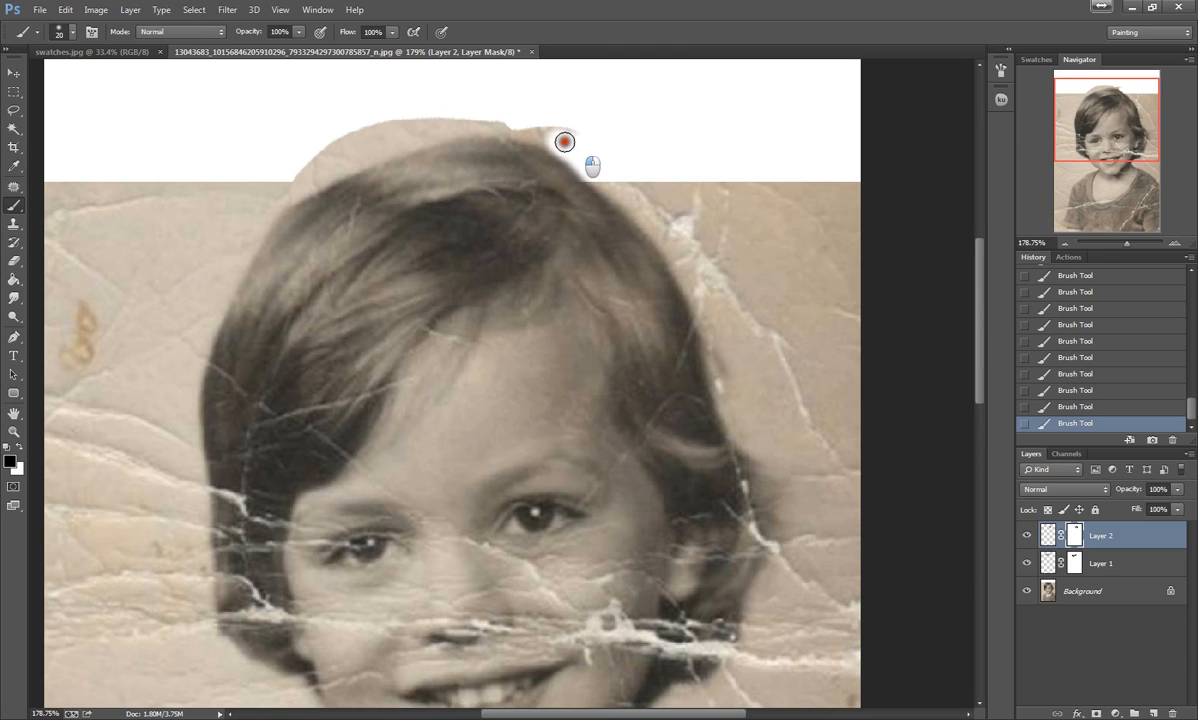
scroll(695, 182, "down", 5)
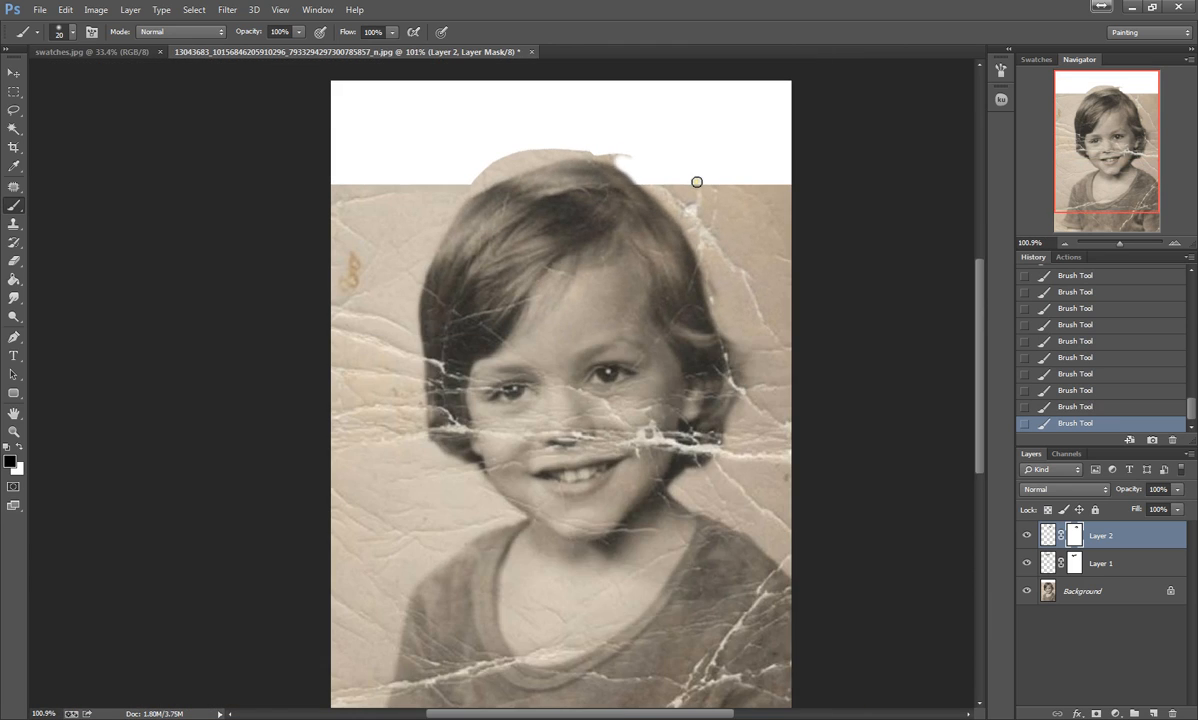
scroll(696, 182, "down", 2)
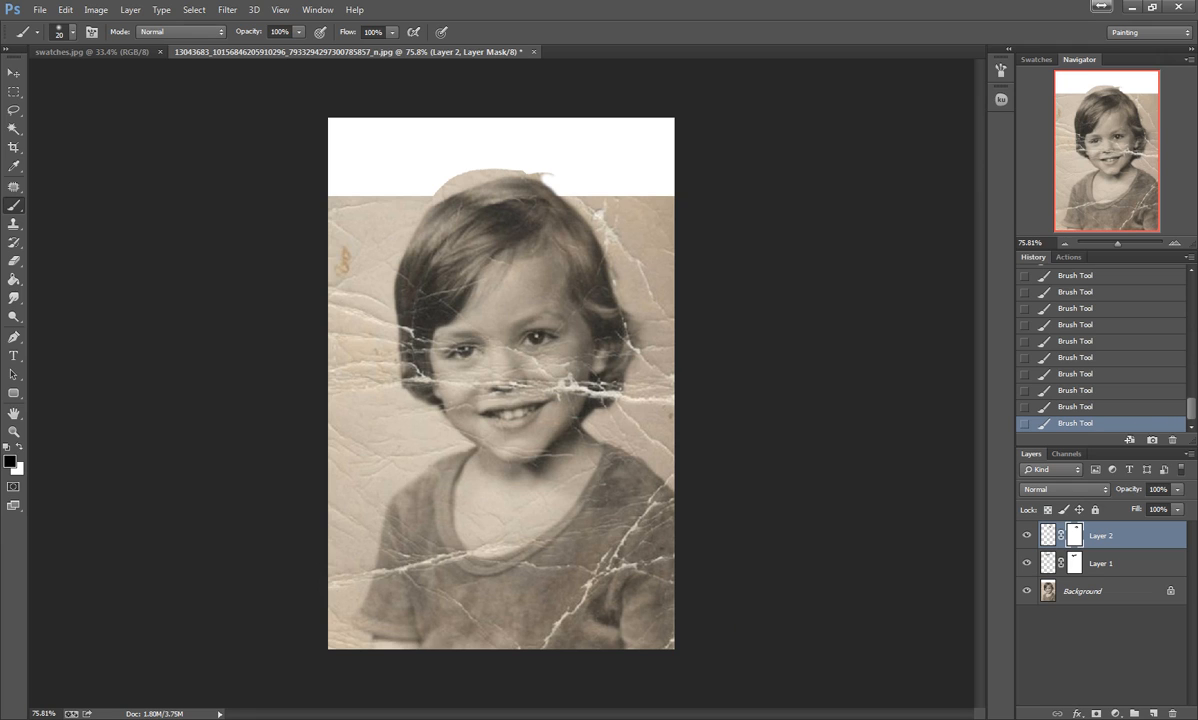
key("alt+Tab")
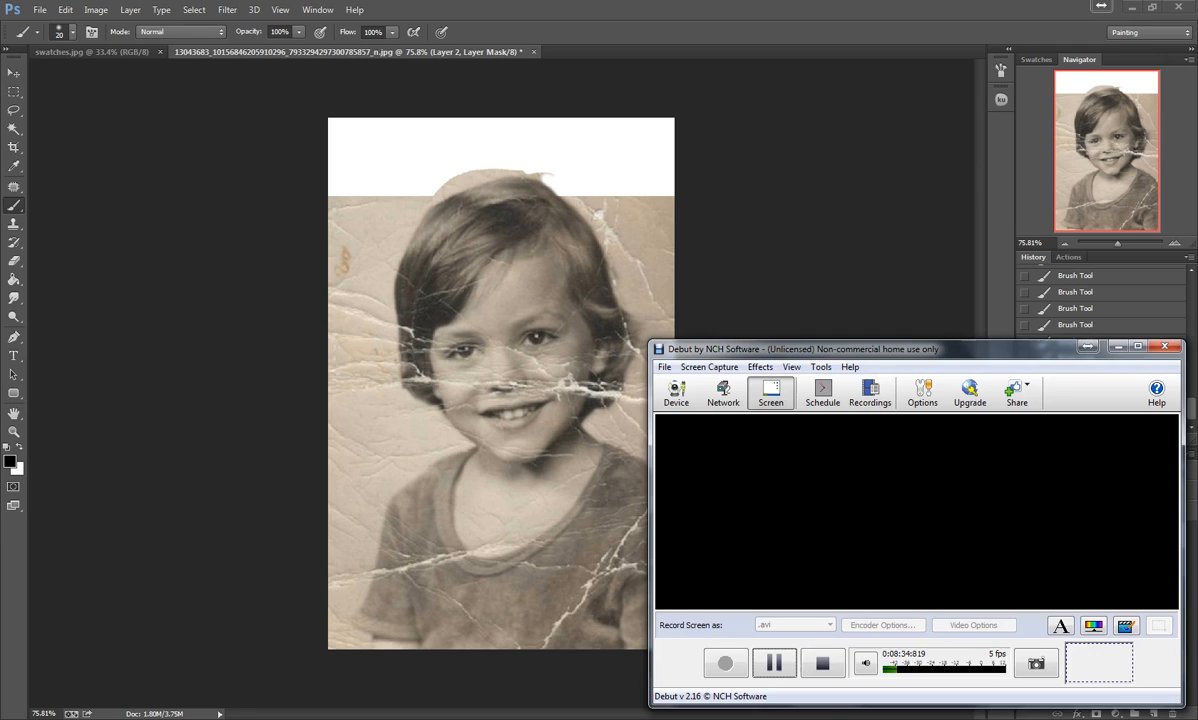